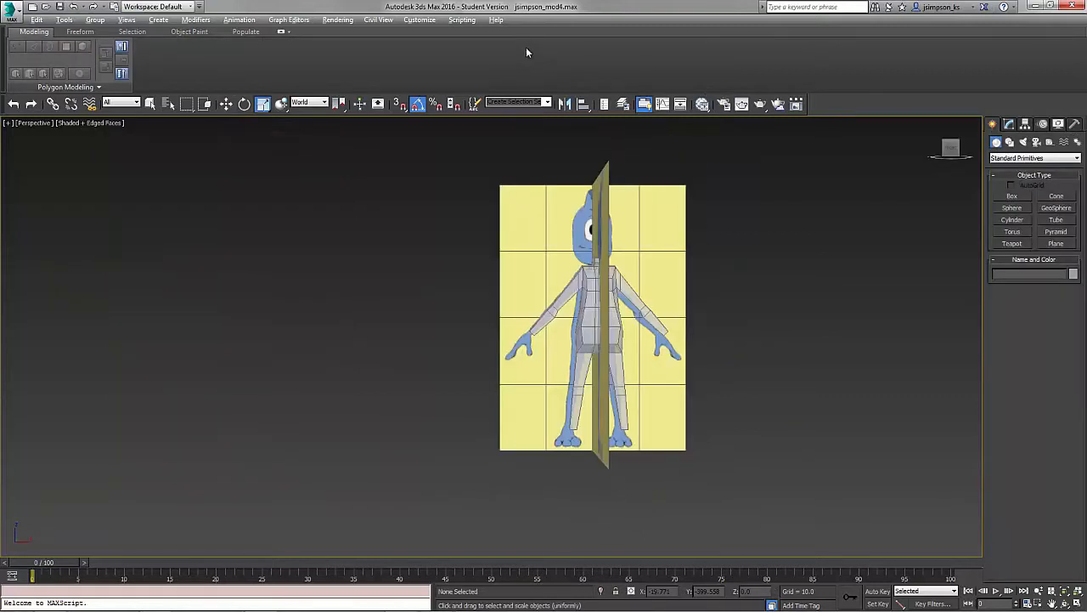
Create a plane with length 9 and width 17.5 at the origin and move it along X to about -46
{"action": "left_click", "coordinate": [1057, 243]}
{"action": "left_click", "coordinate": [1034, 320]}
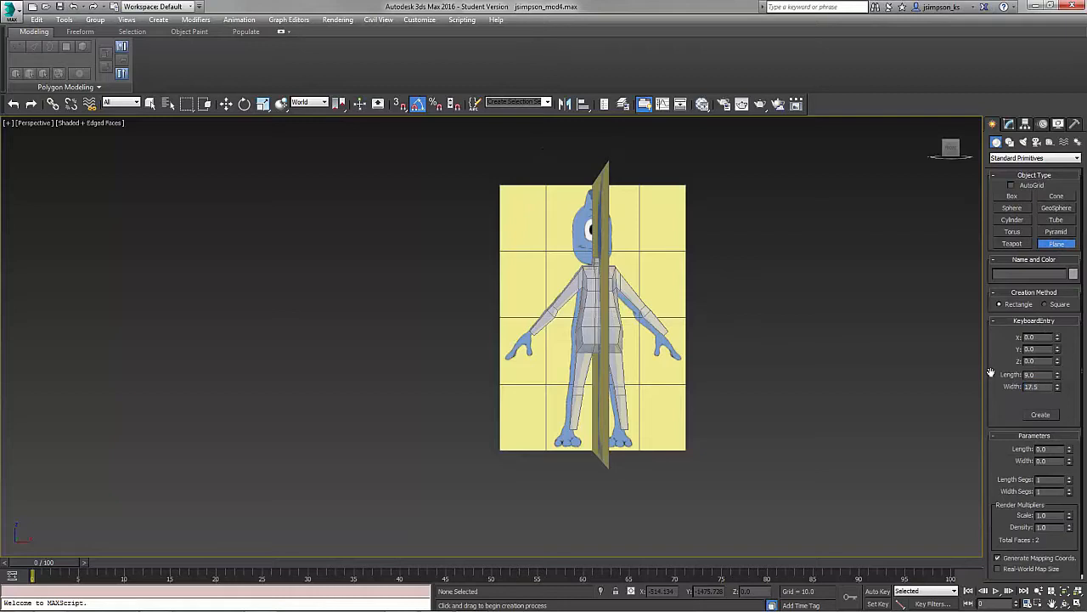
{"action": "left_click", "coordinate": [1041, 415]}
{"action": "key", "text": "w"}
{"action": "middle_click_drag", "start_coordinate": [719, 538], "coordinate": [671, 465], "text": "alt"}
{"action": "left_click_drag", "start_coordinate": [638, 456], "coordinate": [419, 449]}
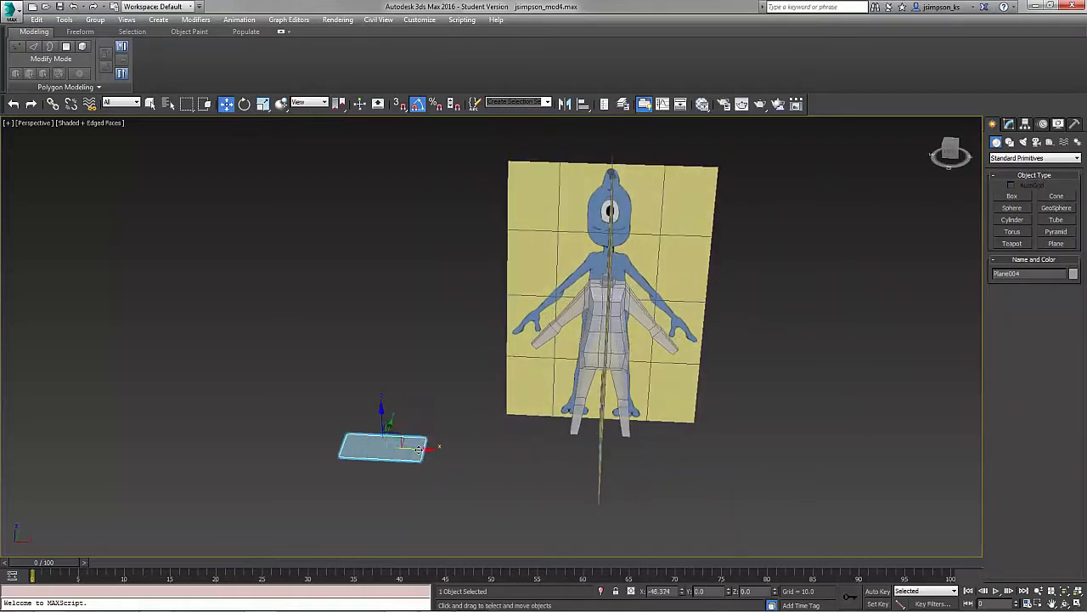
Clone the new plane into two copies spaced side by side along the Y axis
{"action": "middle_click_drag", "start_coordinate": [419, 449], "coordinate": [413, 531], "text": "alt"}
{"action": "left_click_drag", "start_coordinate": [344, 442], "coordinate": [311, 416], "text": "shift"}
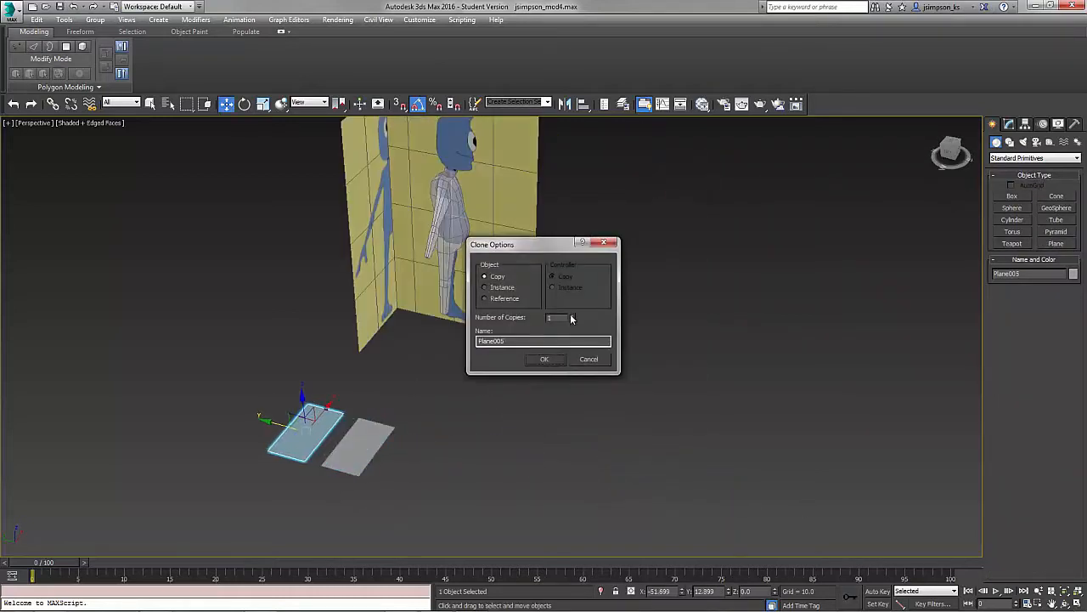
{"action": "left_click", "coordinate": [546, 359]}
{"action": "mouse_move", "coordinate": [547, 359]}
{"action": "middle_mouse_down", "text": "alt"}
{"action": "mouse_move", "coordinate": [527, 413]}
{"action": "mouse_move", "coordinate": [663, 323]}
{"action": "middle_mouse_up", "text": "alt"}
Rename the original plane as "hand image" and the middle copy as "foot image"
{"action": "left_click", "coordinate": [712, 393]}
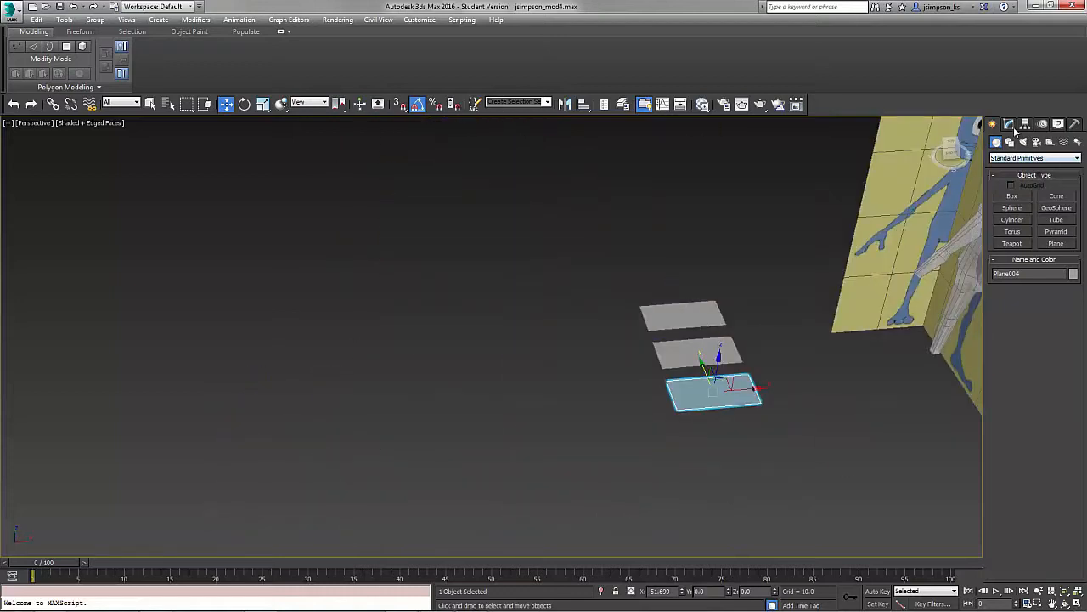
{"action": "left_click", "coordinate": [1009, 124]}
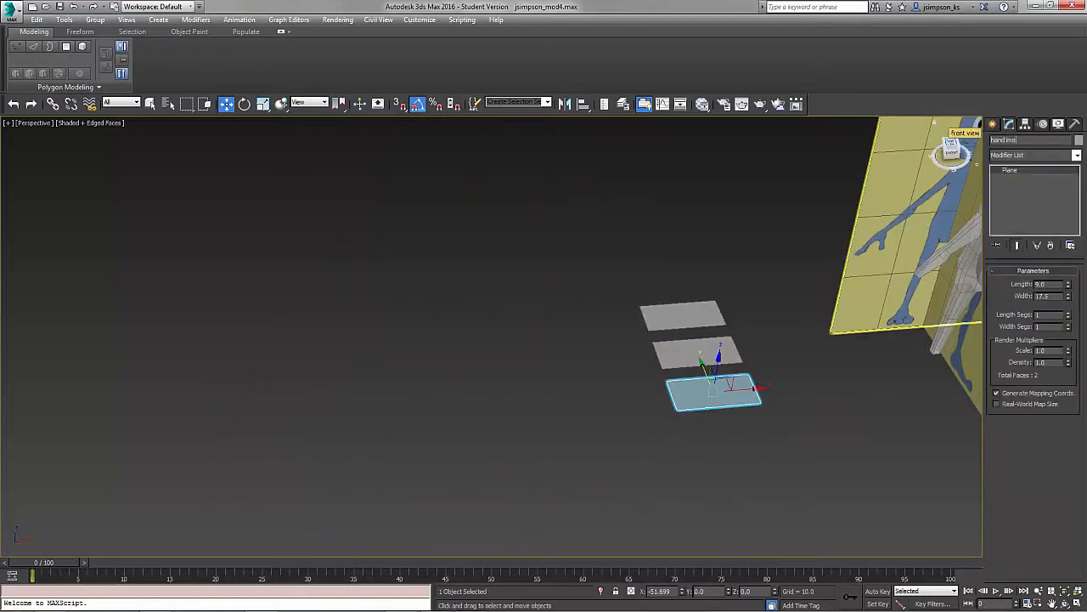
{"action": "left_click", "coordinate": [690, 352]}
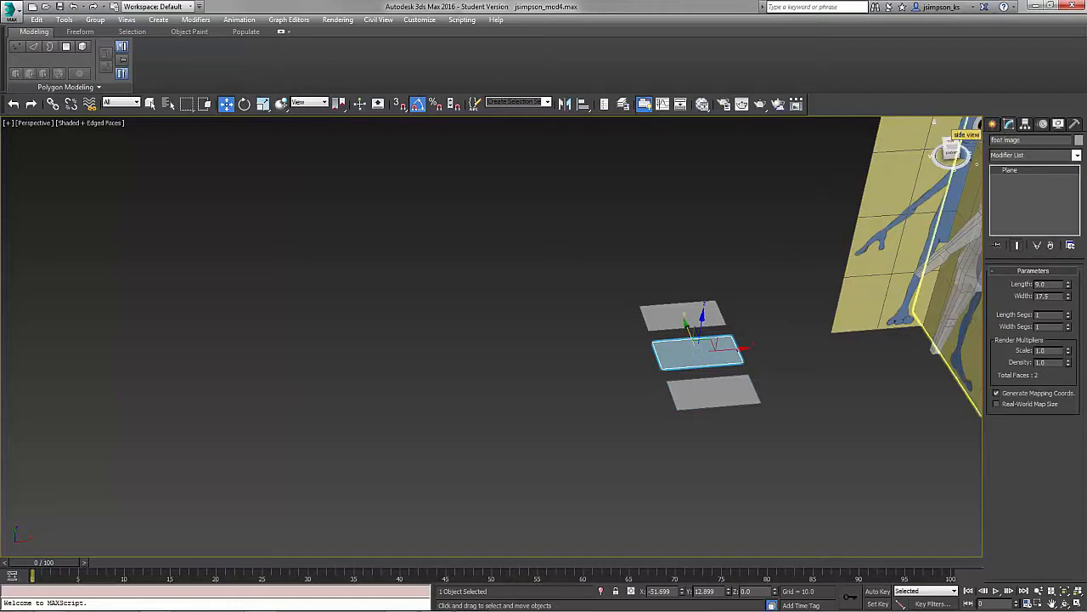
Scale the foot image plane down to 65 percent on X, Y and Z
{"action": "left_click", "coordinate": [264, 103]}
{"action": "left_click_drag", "start_coordinate": [264, 103], "coordinate": [264, 133]}
{"action": "key", "text": "Return"}
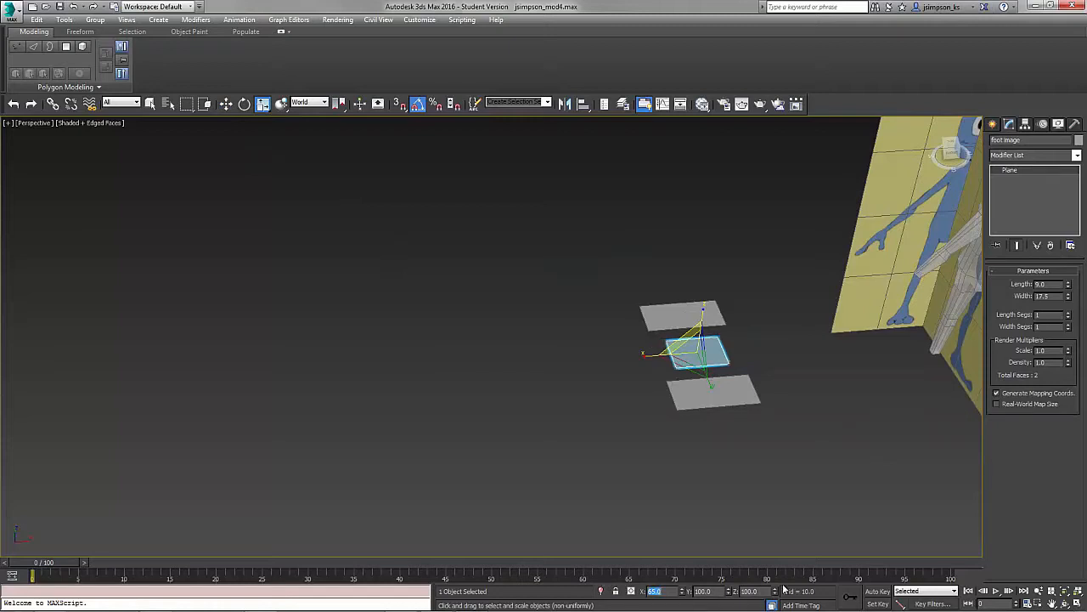
{"action": "type", "text": "60"}
{"action": "key", "text": "Return"}
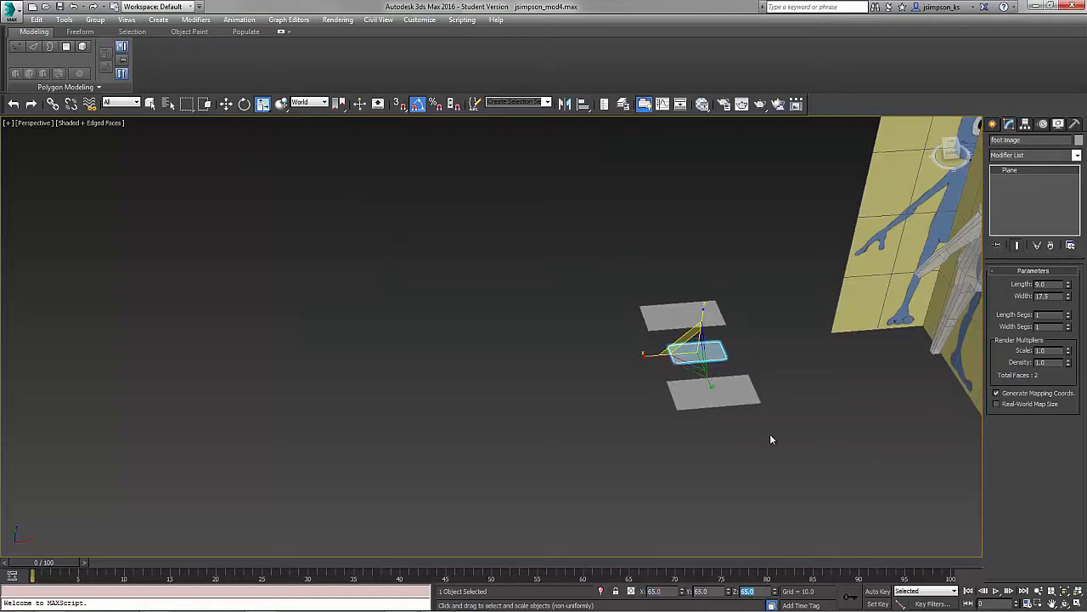
Rename the remaining copy as "hand side image" and scale it uniformly to 32.5 percent
{"action": "left_click", "coordinate": [688, 315]}
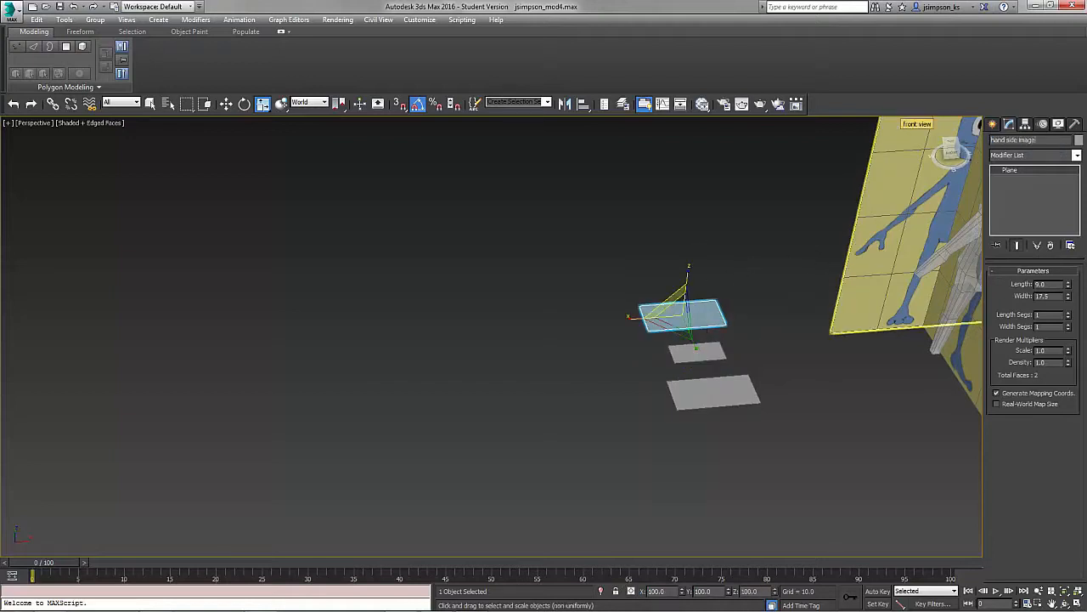
{"action": "left_click_drag", "start_coordinate": [263, 104], "coordinate": [263, 139]}
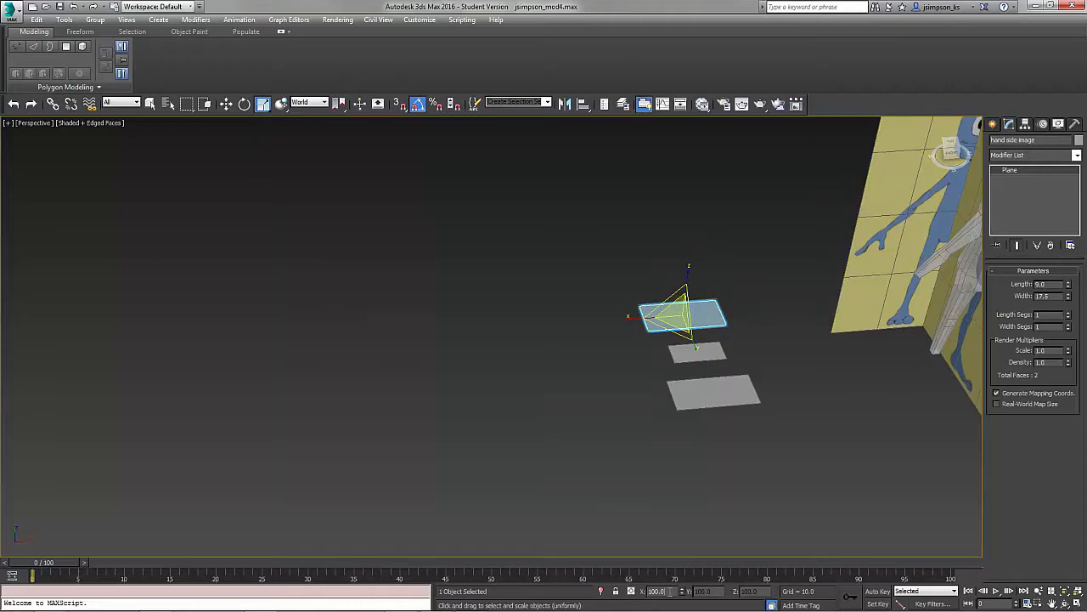
{"action": "key", "text": "Return"}
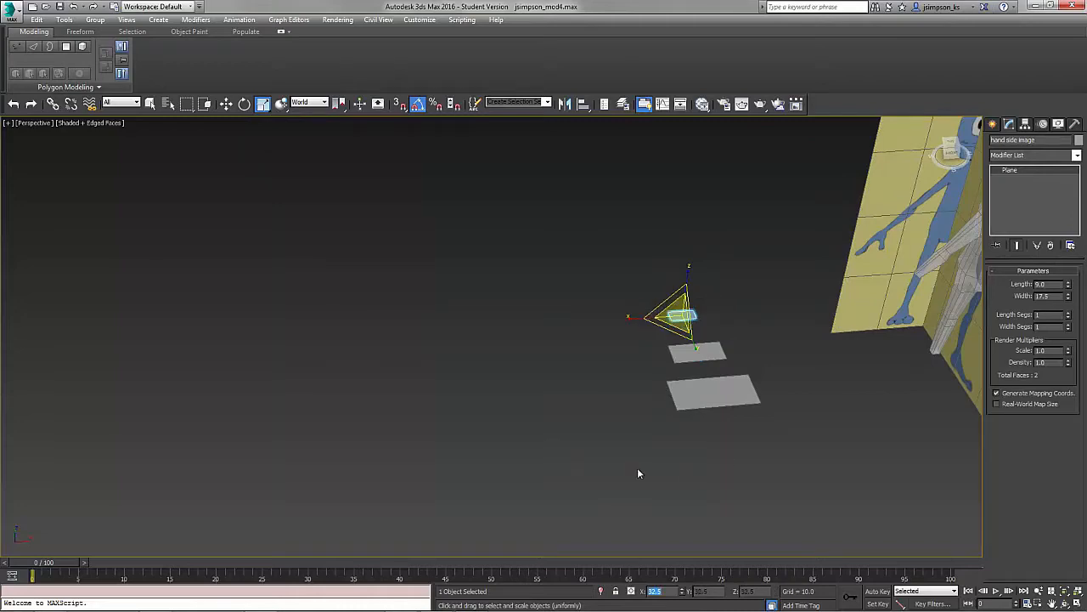
Apply the Alien_hand, Alien_Foot and Alien_hand_Side pictures from the file explorer window to their matching reference planes
{"action": "middle_click_drag", "start_coordinate": [638, 469], "coordinate": [697, 367], "text": "alt"}
{"action": "key", "text": "alt+Tab"}
{"action": "left_click", "coordinate": [563, 397]}
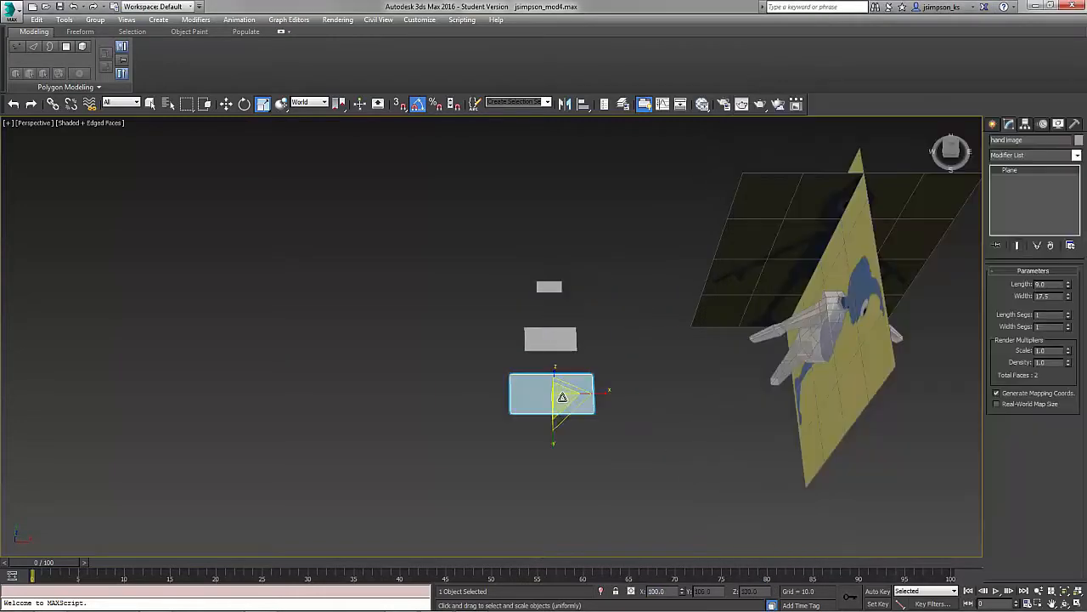
{"action": "key", "text": "alt+Tab"}
{"action": "left_click_drag", "start_coordinate": [934, 94], "coordinate": [1005, 100]}
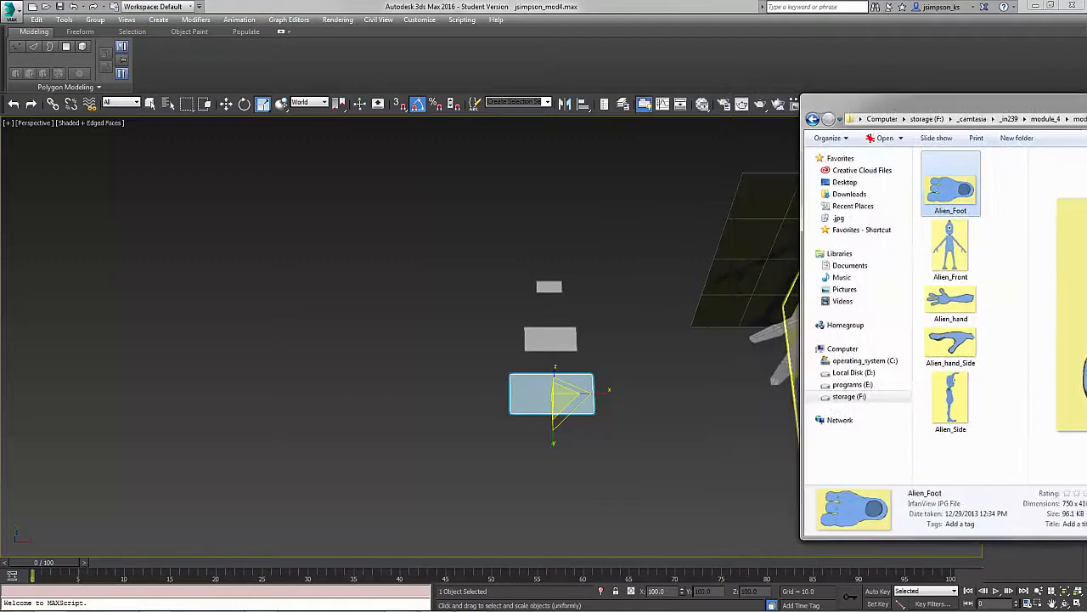
{"action": "left_click_drag", "start_coordinate": [955, 299], "coordinate": [544, 401]}
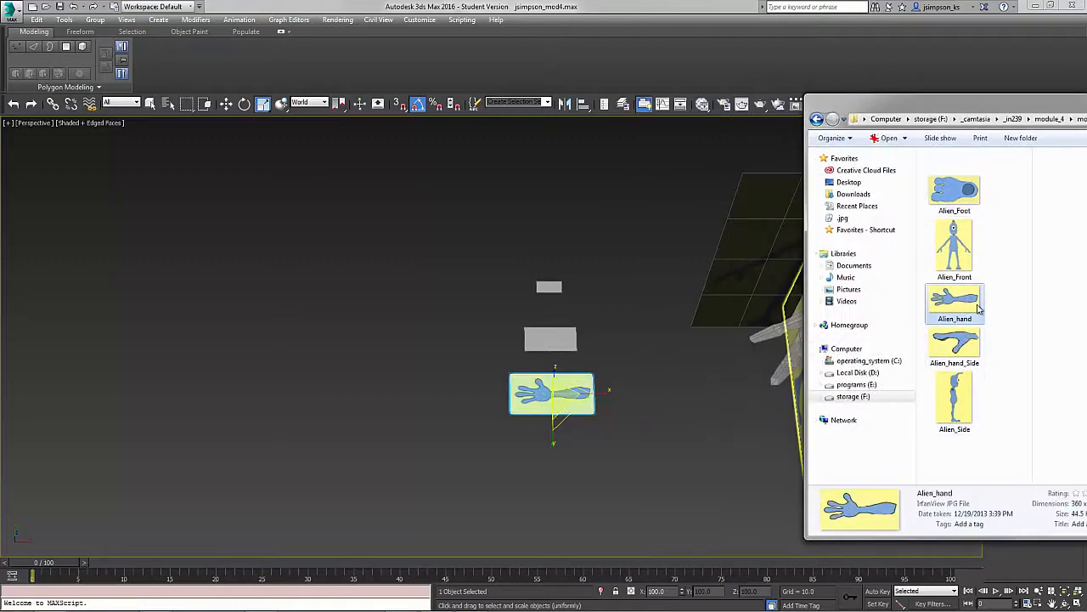
{"action": "left_click_drag", "start_coordinate": [955, 189], "coordinate": [551, 340]}
{"action": "left_click_drag", "start_coordinate": [954, 344], "coordinate": [548, 287]}
{"action": "key", "text": "alt+Tab"}
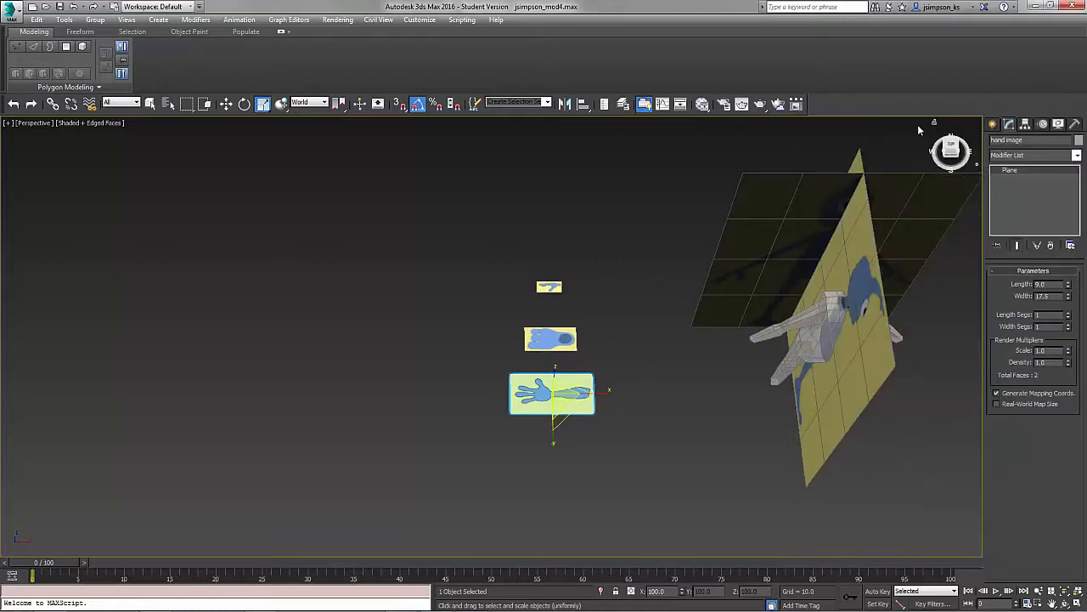
Create a 9 by 9 by 13.5 box with three segments per side and raise it to head height, about Z 42.4
{"action": "left_click", "coordinate": [950, 146]}
{"action": "left_click", "coordinate": [950, 146]}
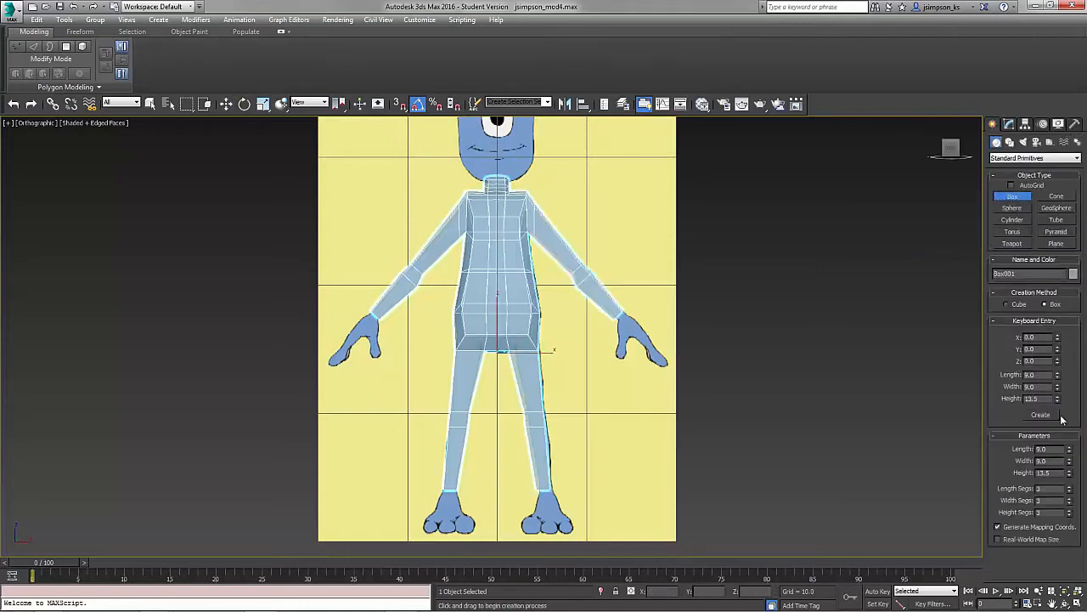
{"action": "left_click", "coordinate": [1061, 418]}
{"action": "key", "text": "w"}
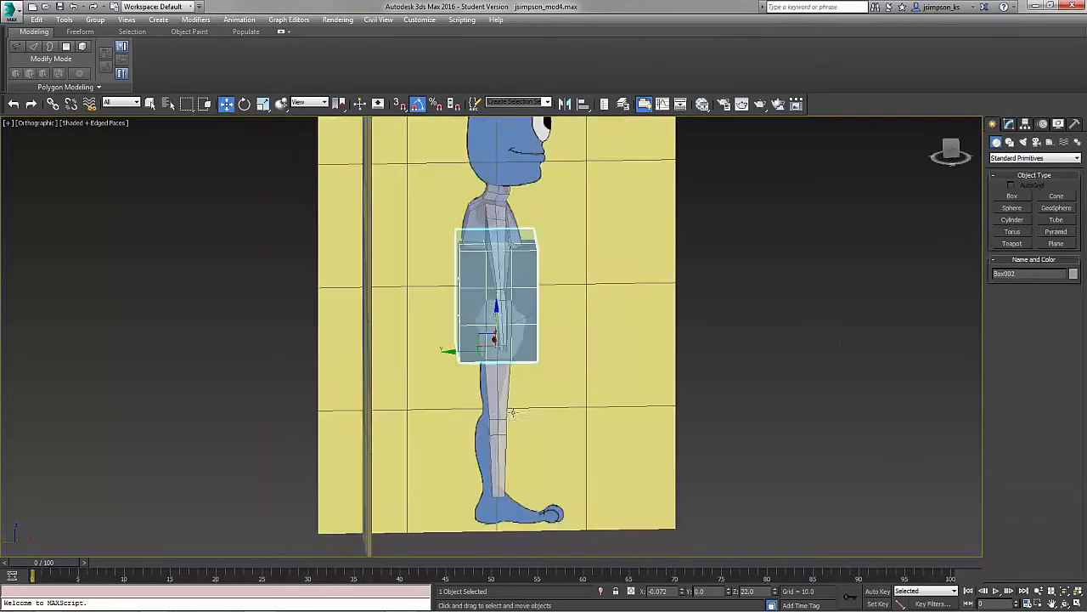
{"action": "left_click_drag", "start_coordinate": [496, 333], "coordinate": [491, 169]}
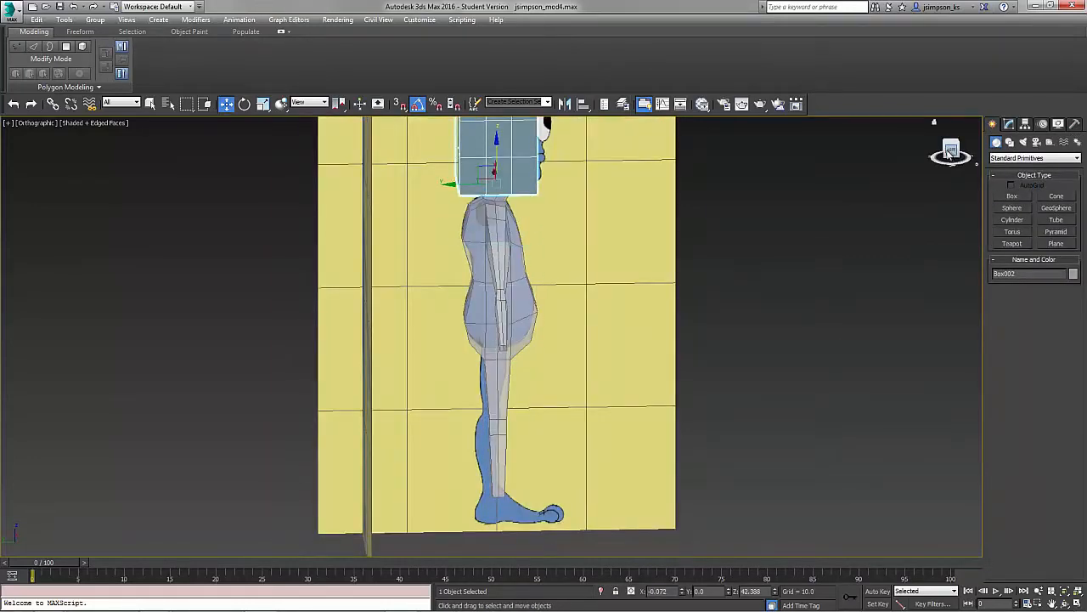
In the side view, shift the head box forward along Y to about -1.3 over the reference head
{"action": "left_click", "coordinate": [950, 151]}
{"action": "middle_click_drag", "start_coordinate": [658, 262], "coordinate": [633, 275]}
{"action": "middle_click_drag", "start_coordinate": [502, 238], "coordinate": [516, 332]}
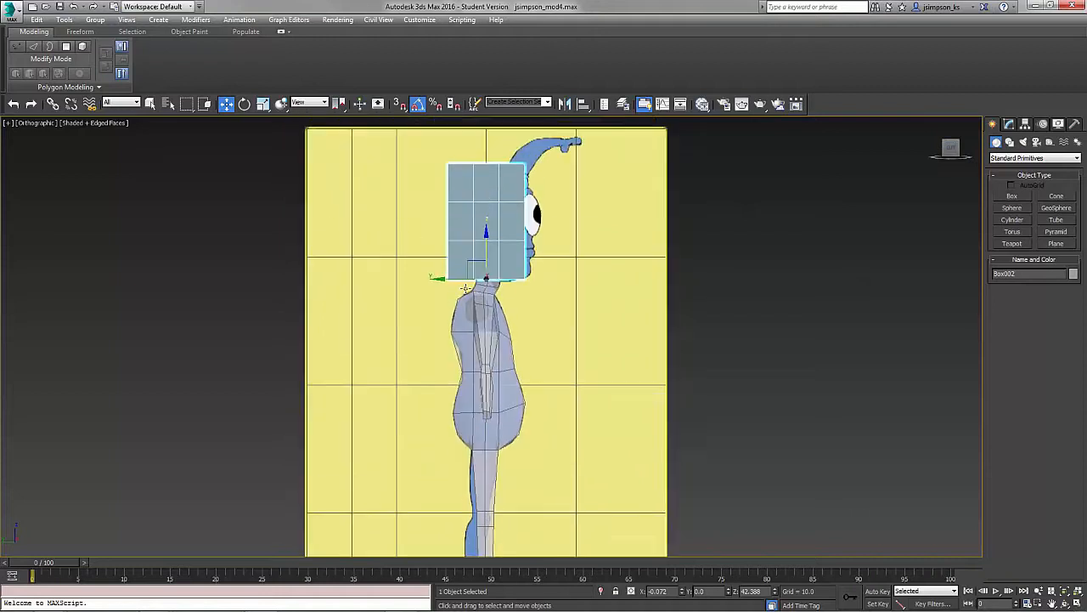
{"action": "left_click_drag", "start_coordinate": [454, 277], "coordinate": [466, 278]}
{"action": "middle_click_drag", "start_coordinate": [511, 399], "coordinate": [528, 270]}
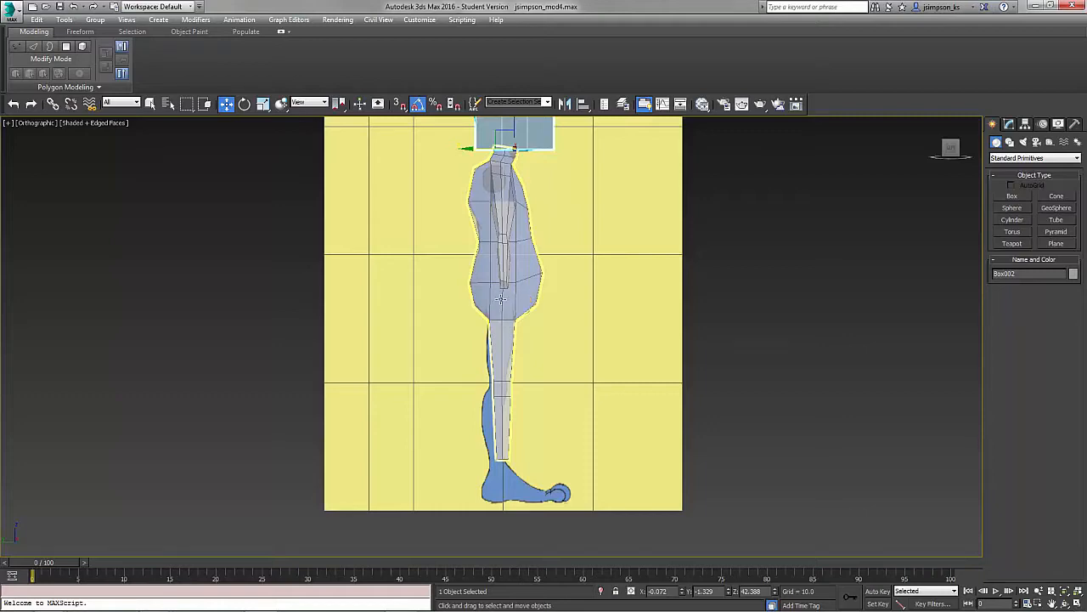
Make the head box see-through and convert it to an Editable Poly
{"action": "middle_click_drag", "start_coordinate": [275, 333], "coordinate": [543, 346], "text": "alt"}
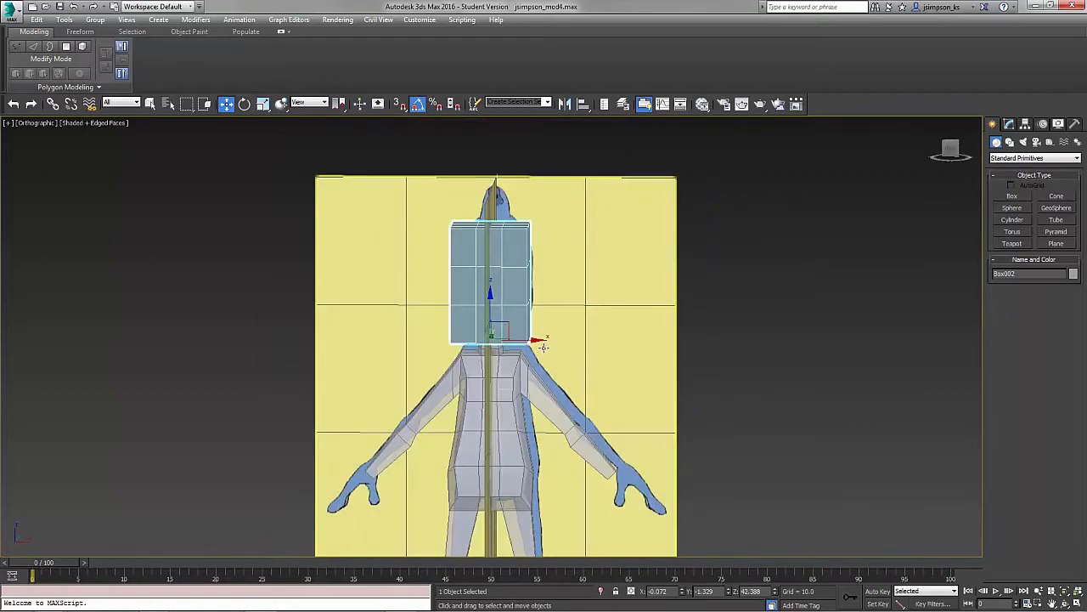
{"action": "key", "text": "alt+x"}
{"action": "right_click", "coordinate": [498, 265]}
{"action": "mouse_move", "coordinate": [553, 381]}
{"action": "left_click", "coordinate": [655, 388]}
{"action": "middle_click_drag", "start_coordinate": [562, 225], "coordinate": [572, 279]}
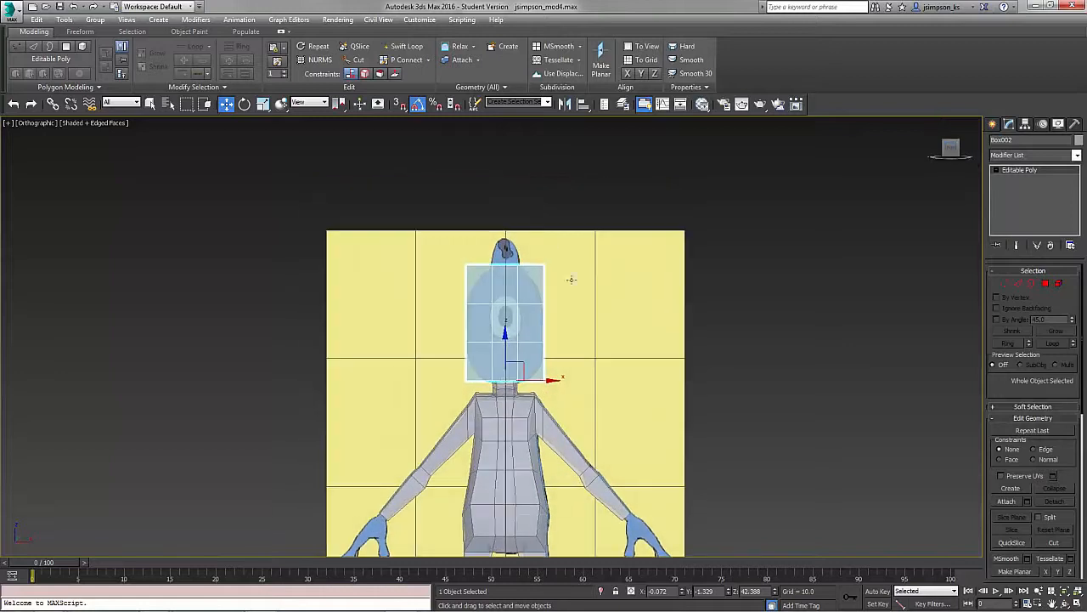
Move the box's four corner vertex groups inward in the front view to match the rounded head outline
{"action": "key", "text": "1"}
{"action": "left_click_drag", "start_coordinate": [549, 248], "coordinate": [514, 276]}
{"action": "left_click_drag", "start_coordinate": [439, 242], "coordinate": [494, 257]}
{"action": "left_click_drag", "start_coordinate": [446, 370], "coordinate": [478, 391]}
{"action": "left_click_drag", "start_coordinate": [482, 362], "coordinate": [486, 354]}
{"action": "left_click_drag", "start_coordinate": [535, 367], "coordinate": [555, 388]}
{"action": "left_click_drag", "start_coordinate": [559, 363], "coordinate": [554, 353]}
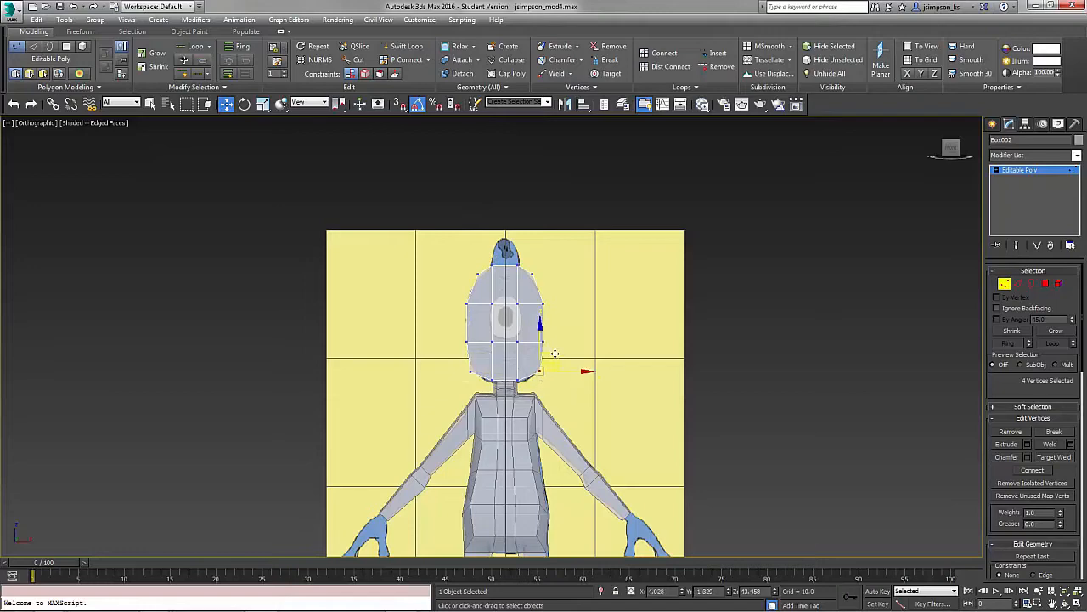
Move the head's corner vertex groups in the side view to follow the reference head profile
{"action": "middle_click_drag", "start_coordinate": [429, 332], "coordinate": [488, 324], "text": "alt"}
{"action": "left_click_drag", "start_coordinate": [520, 289], "coordinate": [497, 272]}
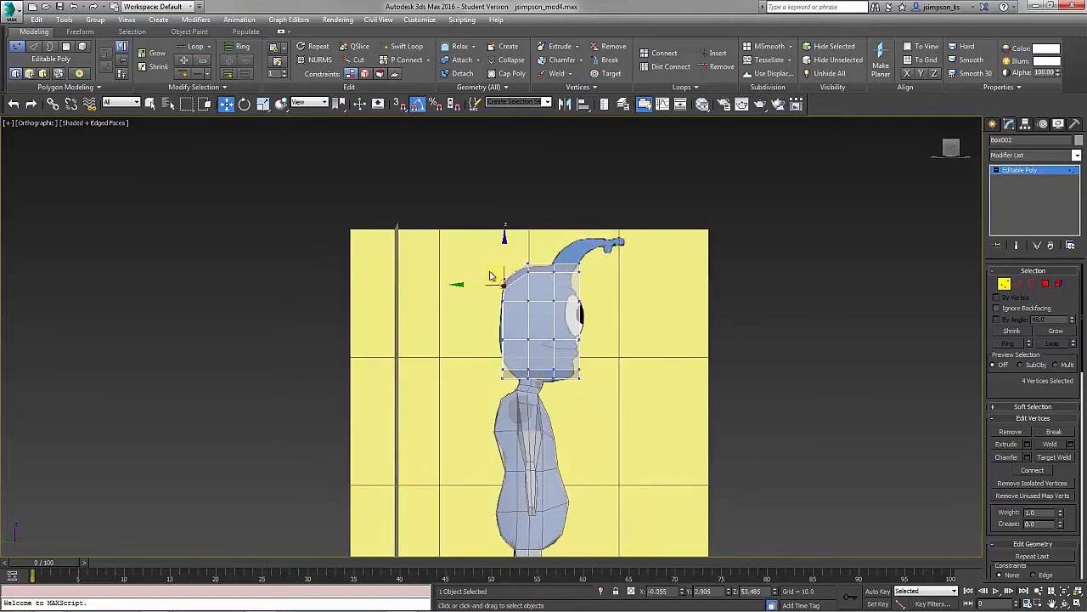
{"action": "mouse_move", "coordinate": [488, 361]}
{"action": "left_mouse_down"}
{"action": "mouse_move", "coordinate": [514, 386]}
{"action": "mouse_move", "coordinate": [497, 349]}
{"action": "left_mouse_up"}
{"action": "left_click_drag", "start_coordinate": [590, 394], "coordinate": [561, 361]}
{"action": "middle_click_drag", "start_coordinate": [626, 296], "coordinate": [590, 359]}
{"action": "mouse_move", "coordinate": [531, 314]}
{"action": "left_mouse_down"}
{"action": "mouse_move", "coordinate": [558, 344]}
{"action": "mouse_move", "coordinate": [527, 331]}
{"action": "left_mouse_up"}
Extrude the middle polygon at the upper front of the head to form the base segment of the antenna
{"action": "middle_click_drag", "start_coordinate": [527, 330], "coordinate": [510, 422], "text": "alt"}
{"action": "scroll", "coordinate": [511, 422], "scroll_direction": "up", "scroll_amount": 5}
{"action": "left_click", "coordinate": [1045, 284]}
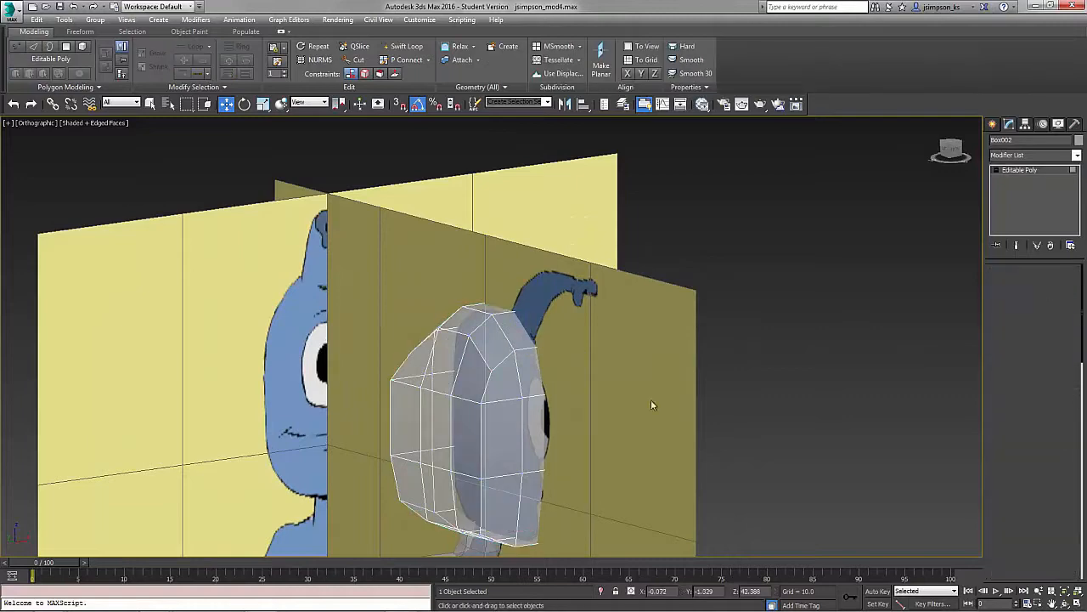
{"action": "left_click", "coordinate": [519, 335]}
{"action": "middle_click_drag", "start_coordinate": [519, 334], "coordinate": [601, 299], "text": "alt"}
{"action": "left_click", "coordinate": [1028, 444]}
{"action": "left_click_drag", "start_coordinate": [499, 361], "coordinate": [460, 478]}
{"action": "middle_click_drag", "start_coordinate": [461, 478], "coordinate": [502, 463], "text": "alt"}
{"action": "left_click", "coordinate": [951, 149]}
{"action": "middle_click_drag", "start_coordinate": [797, 322], "coordinate": [802, 347]}
{"action": "left_click", "coordinate": [497, 375]}
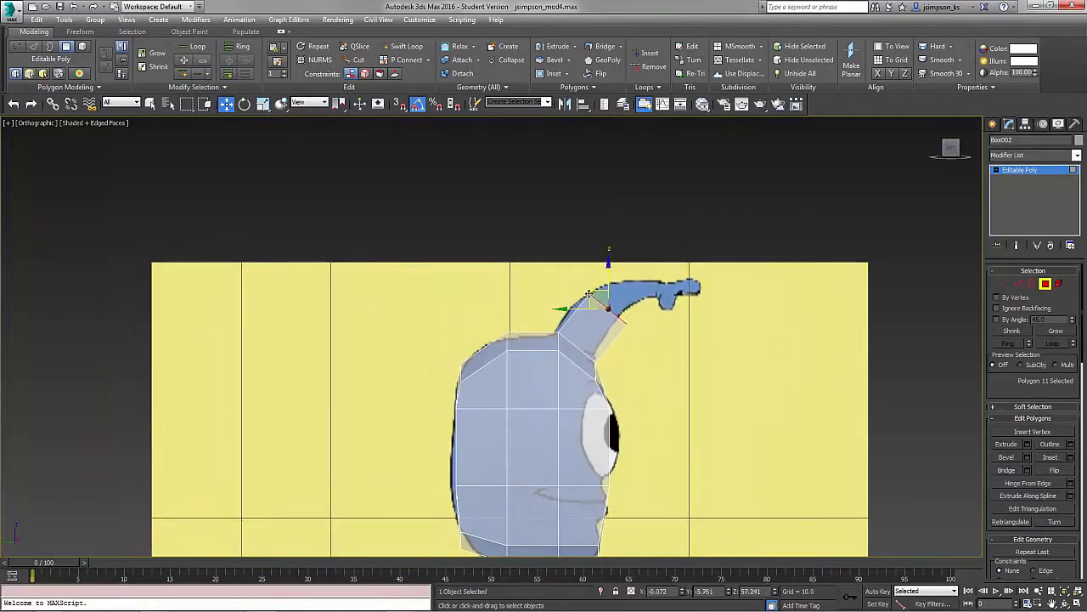
Align the extruded antenna face with the reference in side view and set the Move tool's coordinate system to Local
{"action": "left_click_drag", "start_coordinate": [576, 299], "coordinate": [599, 268]}
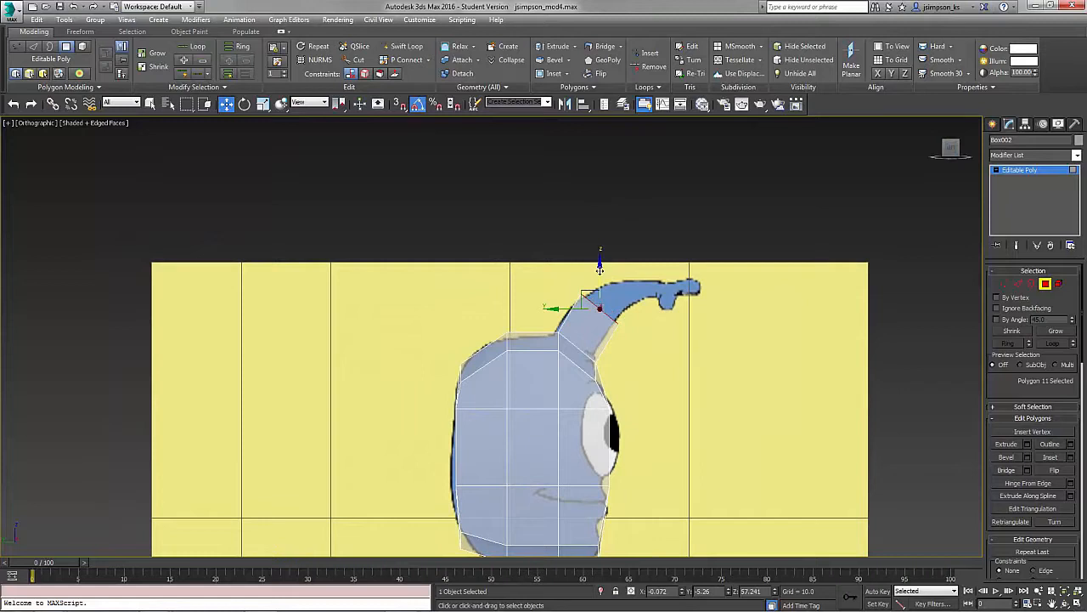
{"action": "left_click", "coordinate": [318, 103]}
{"action": "left_click", "coordinate": [308, 147]}
Extrude a second antenna segment, then rotate, scale and reposition its end face to follow the reference curve
{"action": "left_click", "coordinate": [1027, 444]}
{"action": "left_click", "coordinate": [500, 374]}
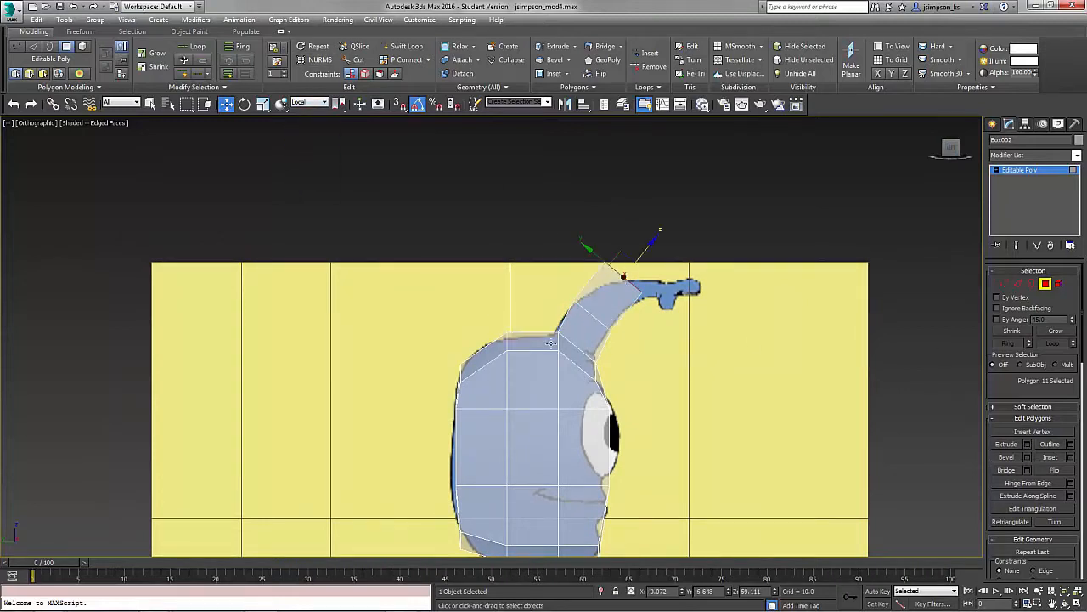
{"action": "key", "text": "r"}
{"action": "key", "text": "e"}
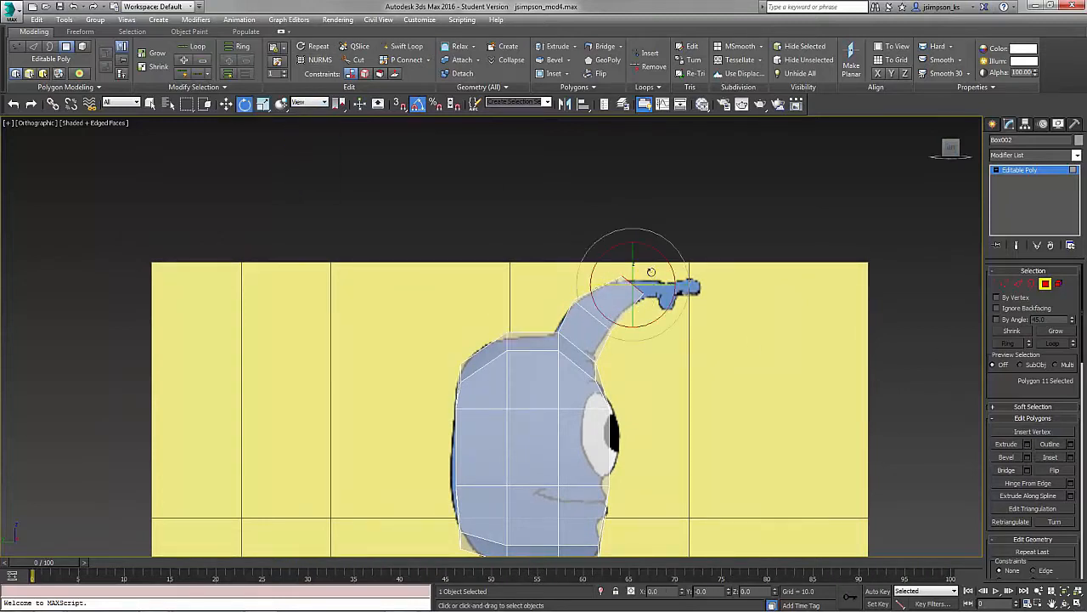
{"action": "key", "text": "w"}
{"action": "key", "text": "e"}
{"action": "key", "text": "w"}
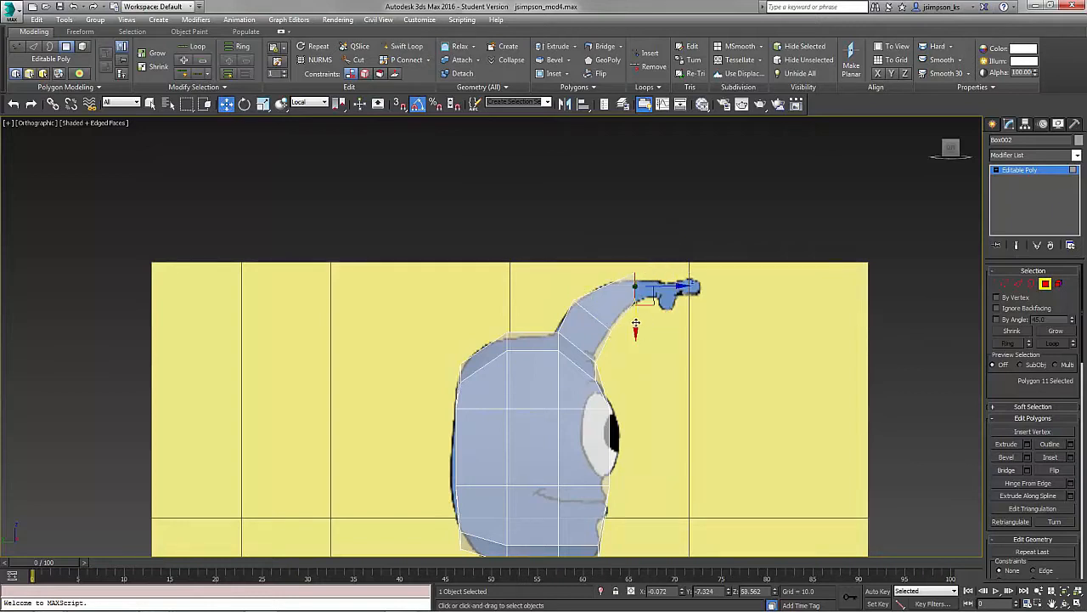
{"action": "key", "text": "r"}
Extrude the antenna's end face twice more toward the reference tip, making the first segment about 1.4 long
{"action": "left_click", "coordinate": [1027, 444]}
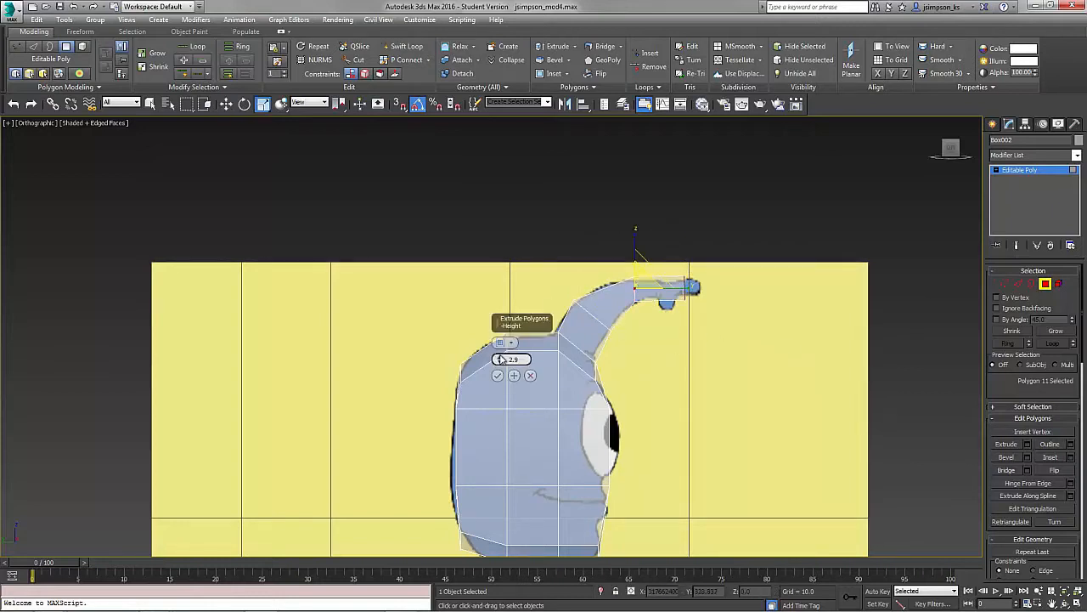
{"action": "left_click", "coordinate": [500, 374]}
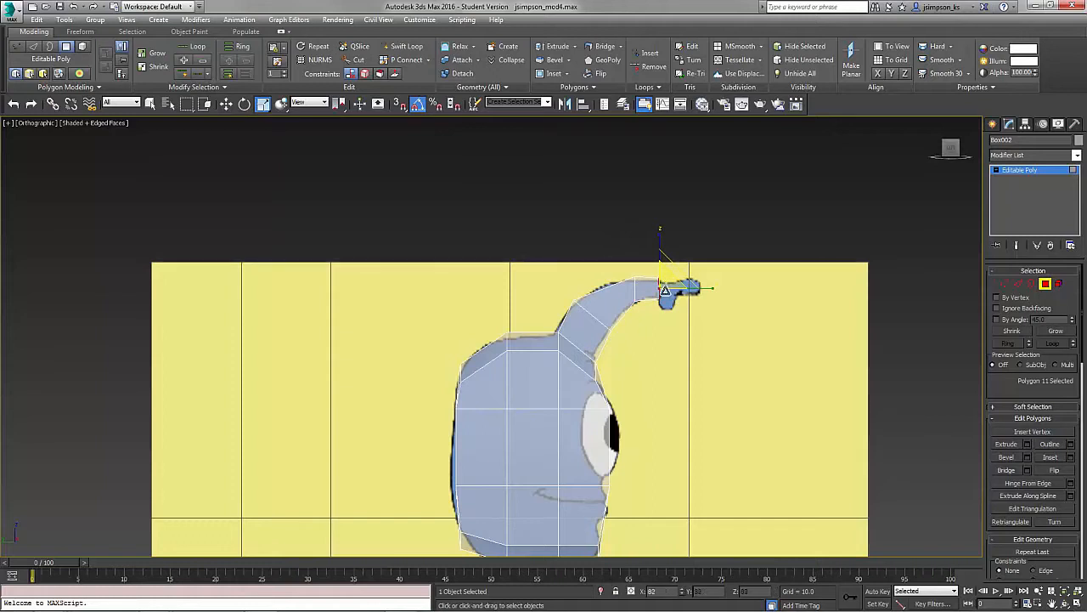
{"action": "left_click", "coordinate": [1027, 444]}
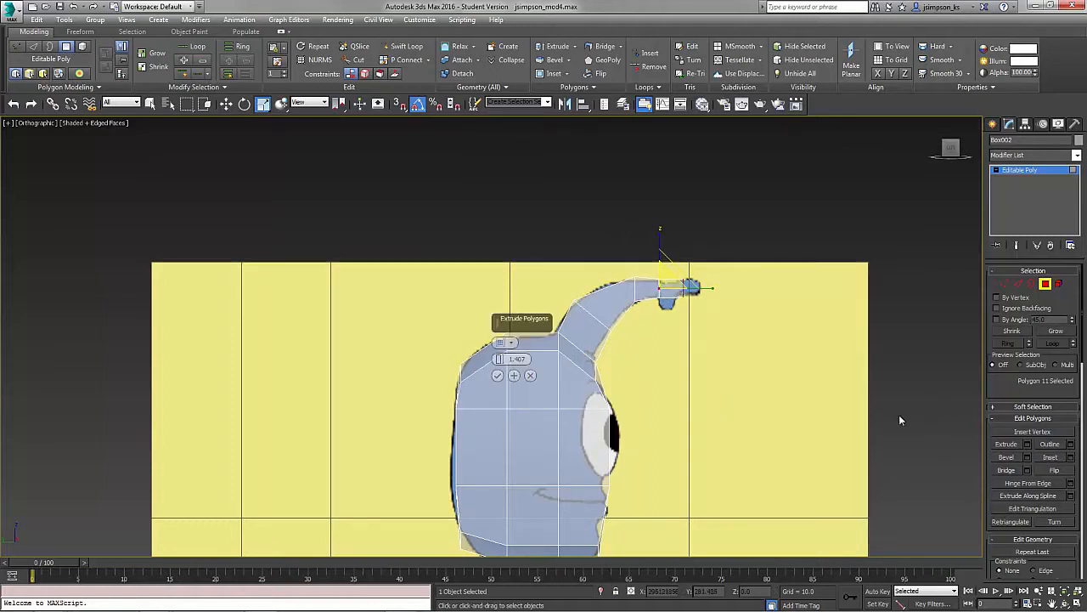
{"action": "left_click", "coordinate": [503, 360]}
Rotate the antenna's tip face to a tilted angle and set the Scale tool's coordinate system to Local
{"action": "key", "text": "e"}
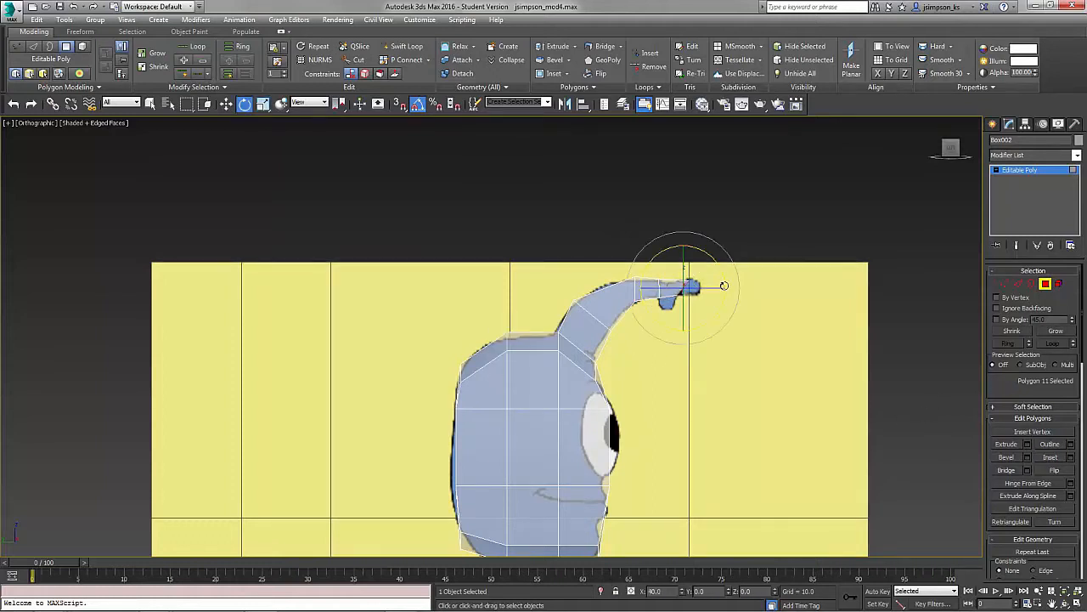
{"action": "key", "text": "r"}
{"action": "left_click", "coordinate": [310, 102]}
{"action": "left_click", "coordinate": [306, 149]}
{"action": "key", "text": "e"}
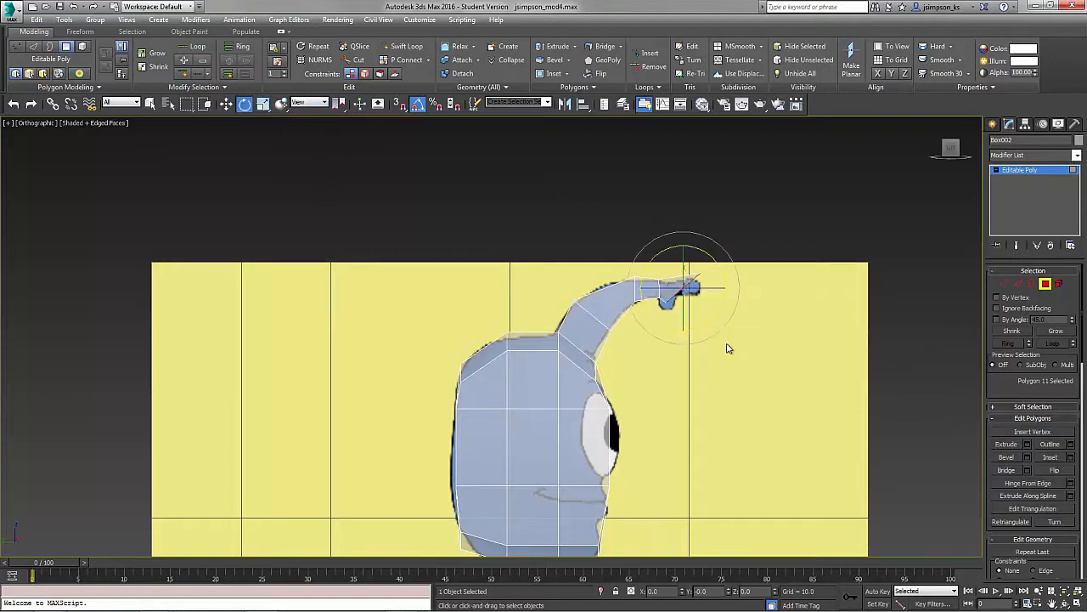
Move the antenna's tip face slightly inward along its local axis to follow the reference tip
{"action": "key", "text": "w"}
{"action": "left_click", "coordinate": [702, 328]}
{"action": "middle_click_drag", "start_coordinate": [702, 328], "coordinate": [677, 305], "text": "alt"}
{"action": "key", "text": "ctrl+z"}
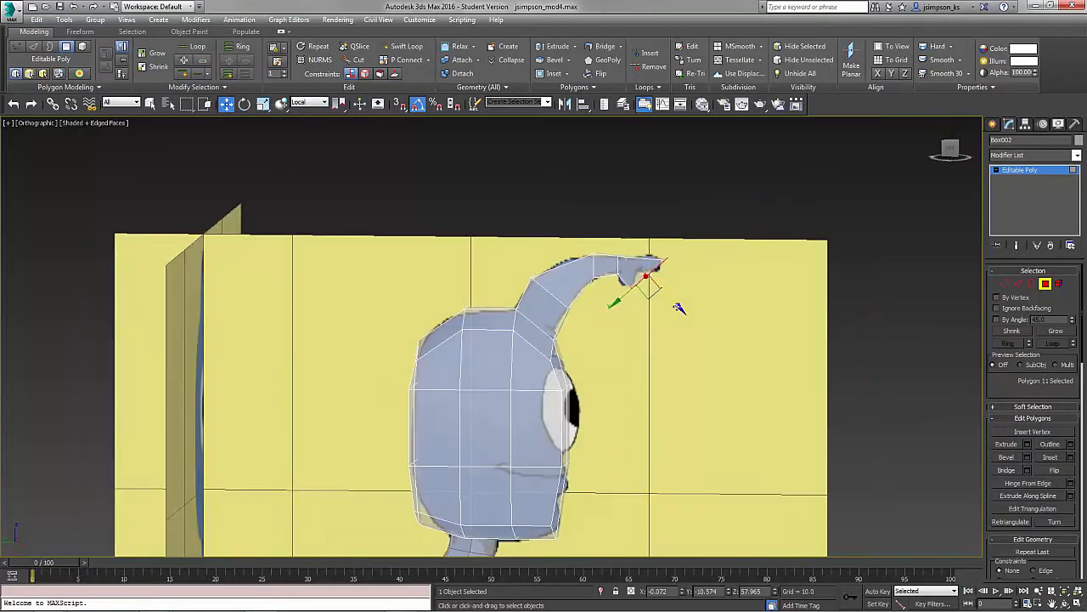
{"action": "left_click_drag", "start_coordinate": [677, 306], "coordinate": [673, 302]}
{"action": "middle_click_drag", "start_coordinate": [676, 304], "coordinate": [741, 348], "text": "alt"}
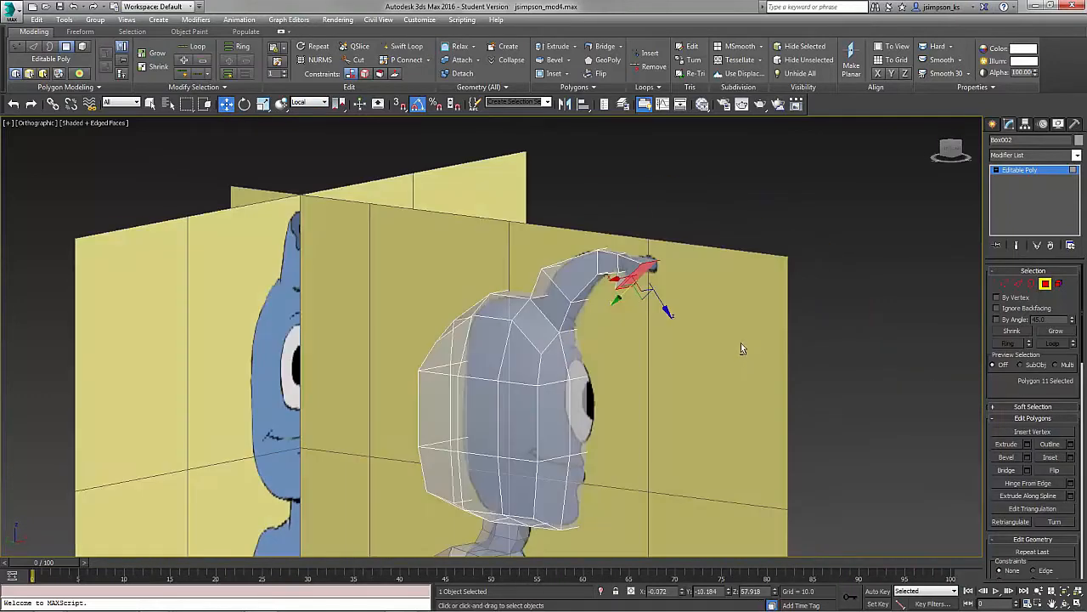
Extrude the antenna's end face by Local Normal toward the reference tip and finish polygon editing
{"action": "left_click", "coordinate": [1070, 458]}
{"action": "scroll", "coordinate": [501, 374], "scroll_direction": "up", "scroll_amount": 3}
{"action": "left_click_drag", "start_coordinate": [500, 359], "coordinate": [499, 379]}
{"action": "left_click", "coordinate": [499, 377]}
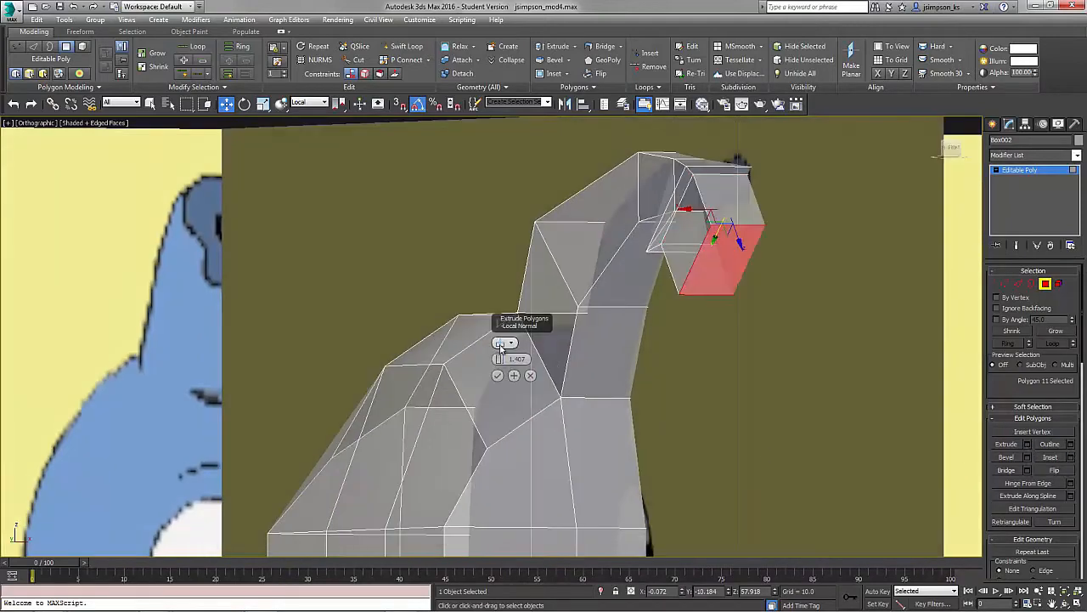
{"action": "left_click", "coordinate": [500, 343]}
{"action": "left_click_drag", "start_coordinate": [498, 358], "coordinate": [495, 429]}
{"action": "middle_click_drag", "start_coordinate": [494, 429], "coordinate": [605, 349], "text": "alt"}
{"action": "scroll", "coordinate": [608, 340], "scroll_direction": "down", "scroll_amount": 5}
{"action": "left_click", "coordinate": [497, 375]}
{"action": "left_click", "coordinate": [1043, 285]}
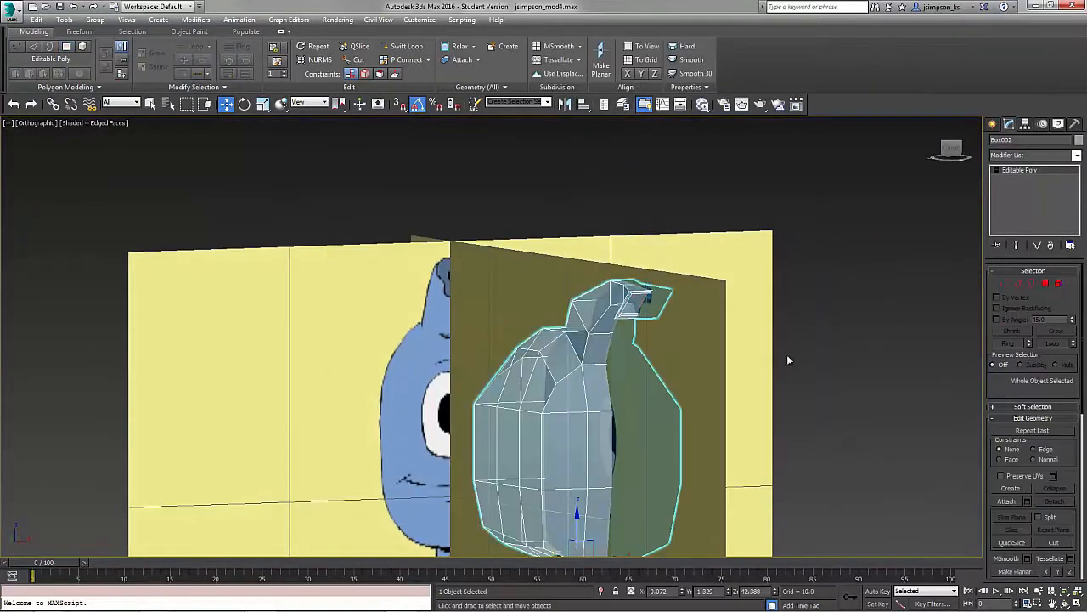
Select the four head vertices framing the eye in front view and set the Move tool's coordinate system to World
{"action": "middle_click_drag", "start_coordinate": [788, 360], "coordinate": [728, 289], "text": "alt"}
{"action": "left_click", "coordinate": [951, 150]}
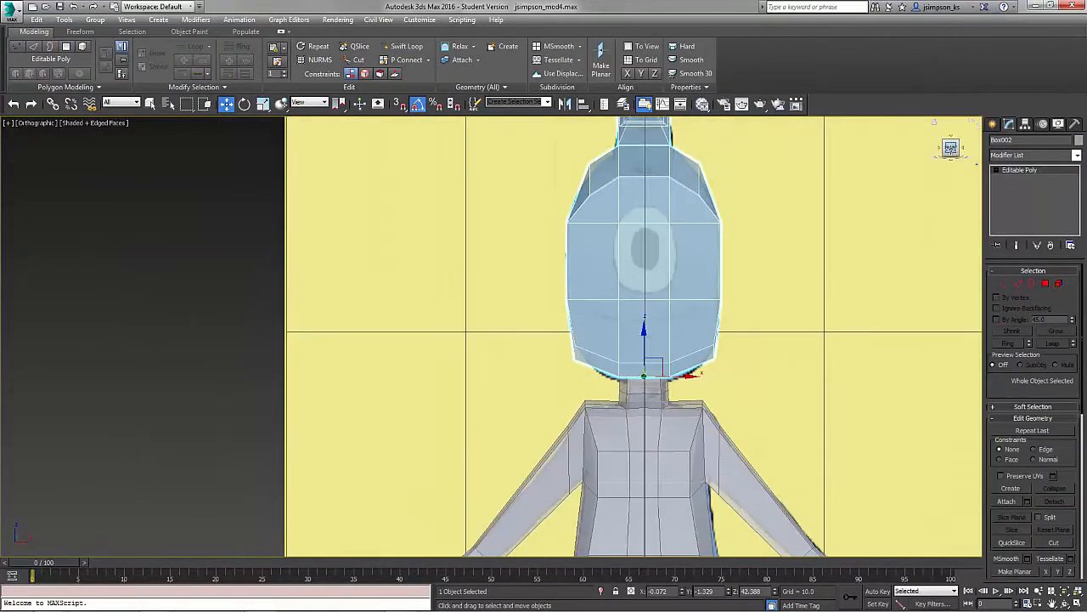
{"action": "key", "text": "1"}
{"action": "left_click", "coordinate": [619, 222]}
{"action": "left_click", "coordinate": [669, 224], "text": "ctrl"}
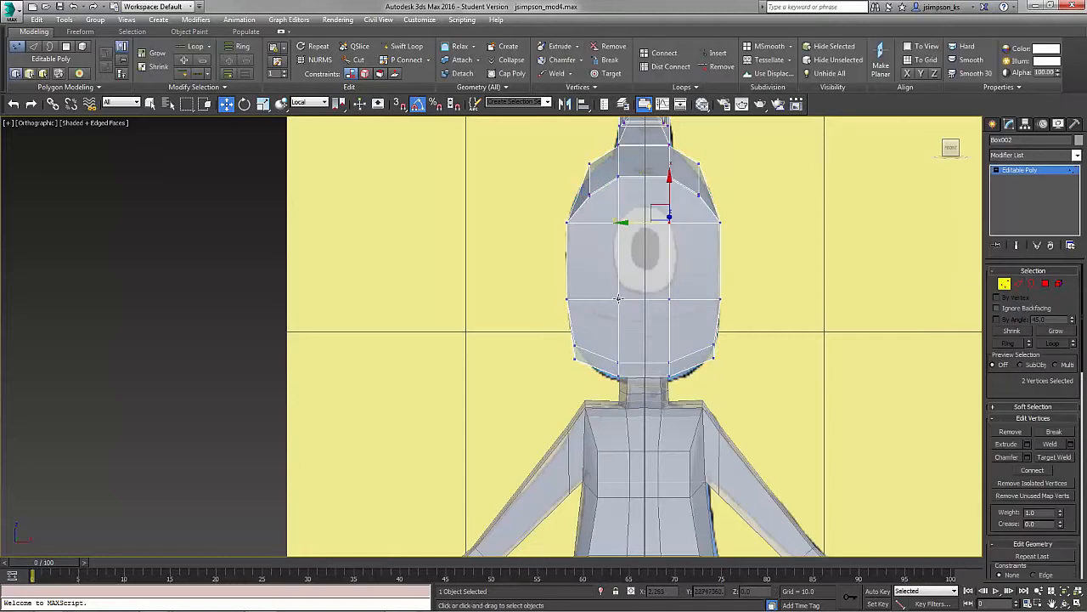
{"action": "left_click", "coordinate": [618, 300], "text": "ctrl"}
{"action": "left_click", "coordinate": [670, 300], "text": "ctrl"}
{"action": "left_click", "coordinate": [310, 103]}
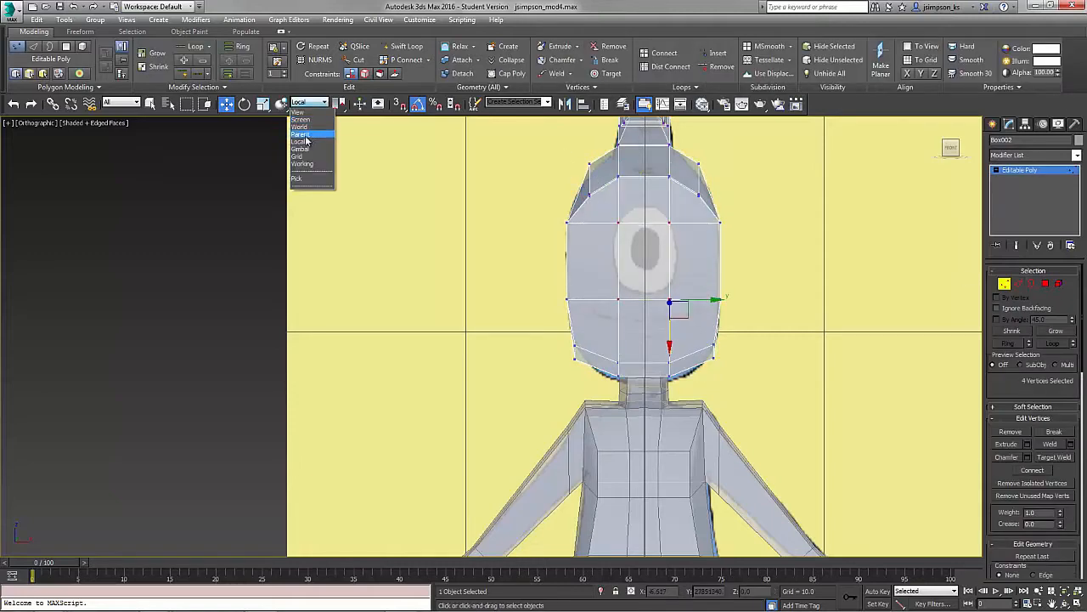
{"action": "left_click", "coordinate": [305, 127]}
Extrude the polygon at the eye on the front of the head and finish polygon editing
{"action": "middle_click_drag", "start_coordinate": [641, 222], "coordinate": [917, 308], "text": "alt"}
{"action": "key", "text": "4"}
{"action": "key", "text": "shift+e"}
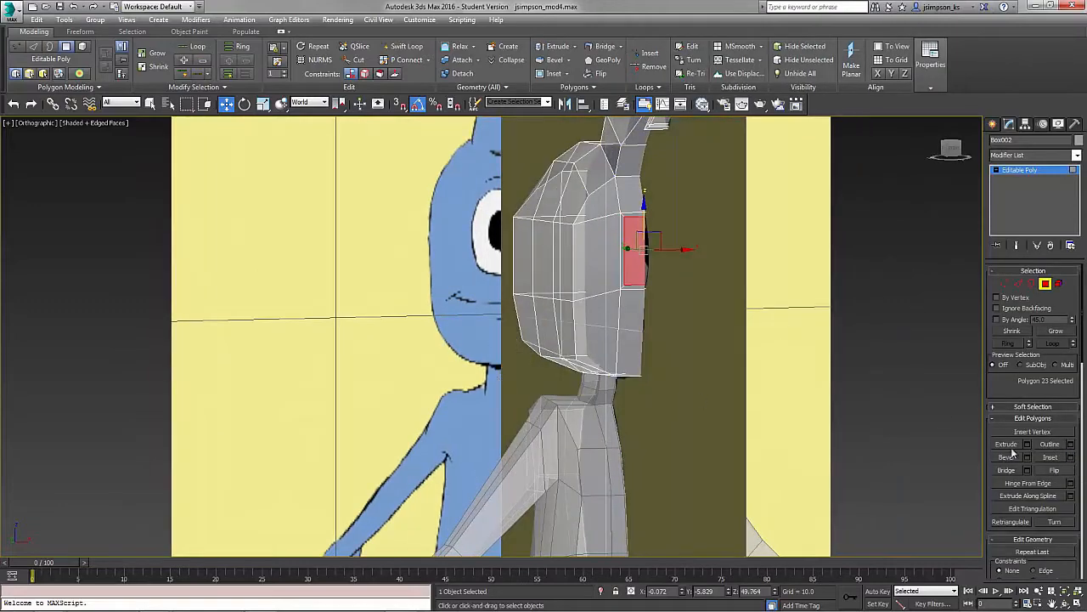
{"action": "left_click_drag", "start_coordinate": [498, 361], "coordinate": [499, 372]}
{"action": "left_click", "coordinate": [498, 376]}
{"action": "mouse_move", "coordinate": [565, 315]}
{"action": "middle_mouse_down", "text": "alt"}
{"action": "mouse_move", "coordinate": [637, 314]}
{"action": "mouse_move", "coordinate": [558, 310]}
{"action": "middle_mouse_up", "text": "alt"}
{"action": "left_click", "coordinate": [1045, 283]}
{"action": "middle_click_drag", "start_coordinate": [633, 304], "coordinate": [700, 321], "text": "alt"}
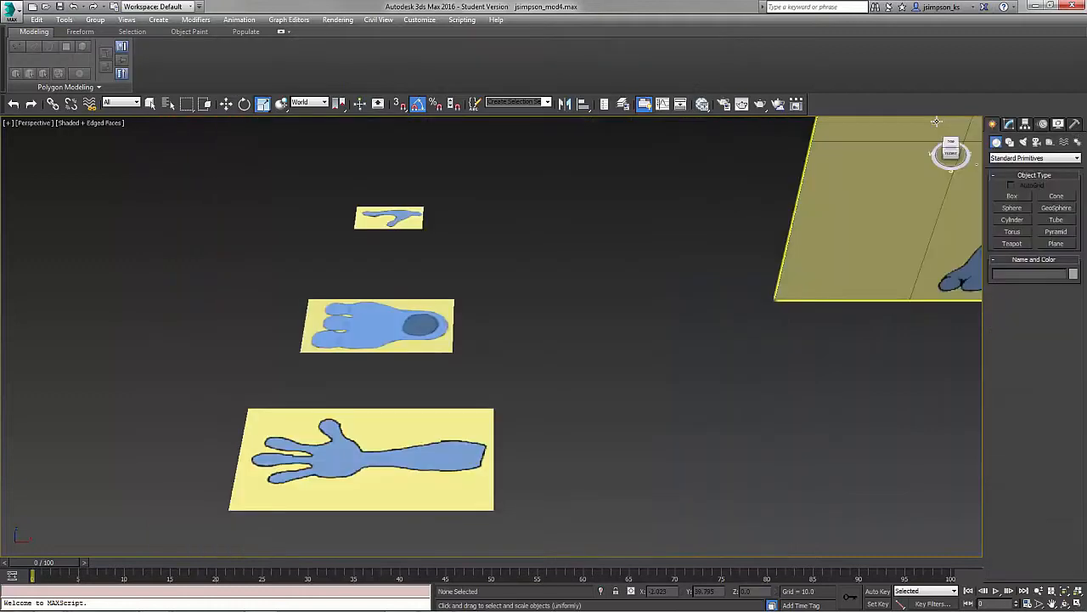
Create a box 3.0 long, 3.5 wide and 1.5 high with 3 length and 2 width segments for the hand
{"action": "middle_click_drag", "start_coordinate": [544, 340], "coordinate": [591, 388], "text": "alt"}
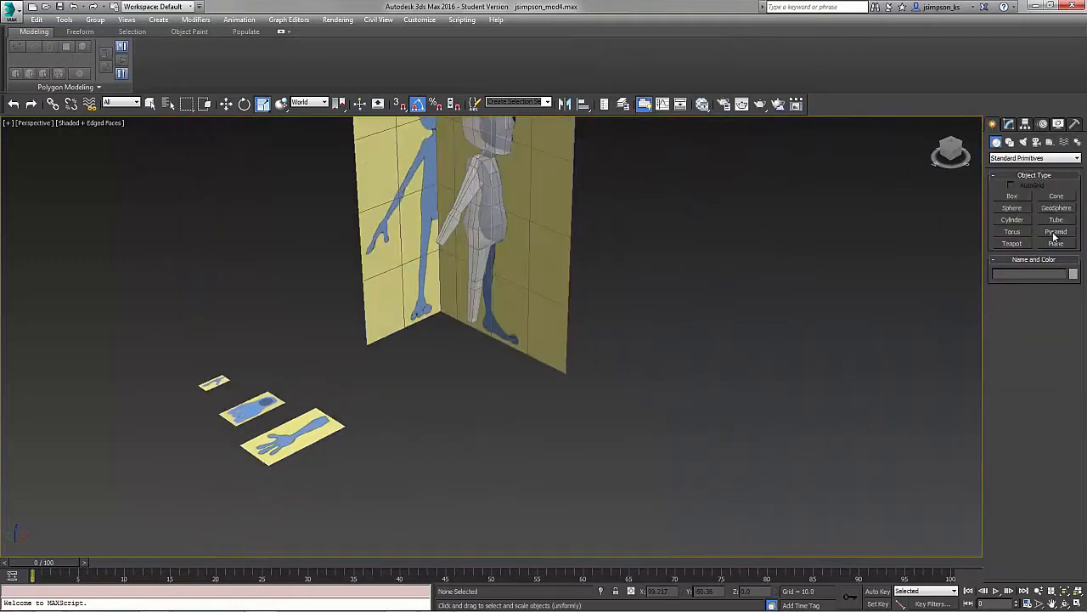
{"action": "left_click", "coordinate": [1011, 197]}
{"action": "left_click", "coordinate": [1040, 321]}
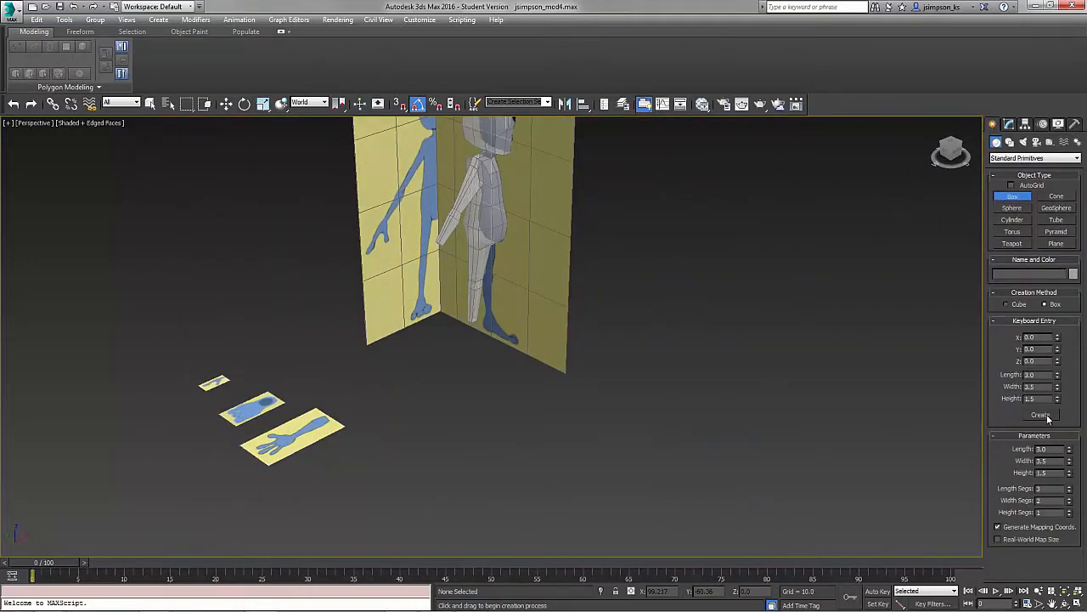
{"action": "left_click", "coordinate": [1041, 414]}
{"action": "left_click", "coordinate": [1011, 124]}
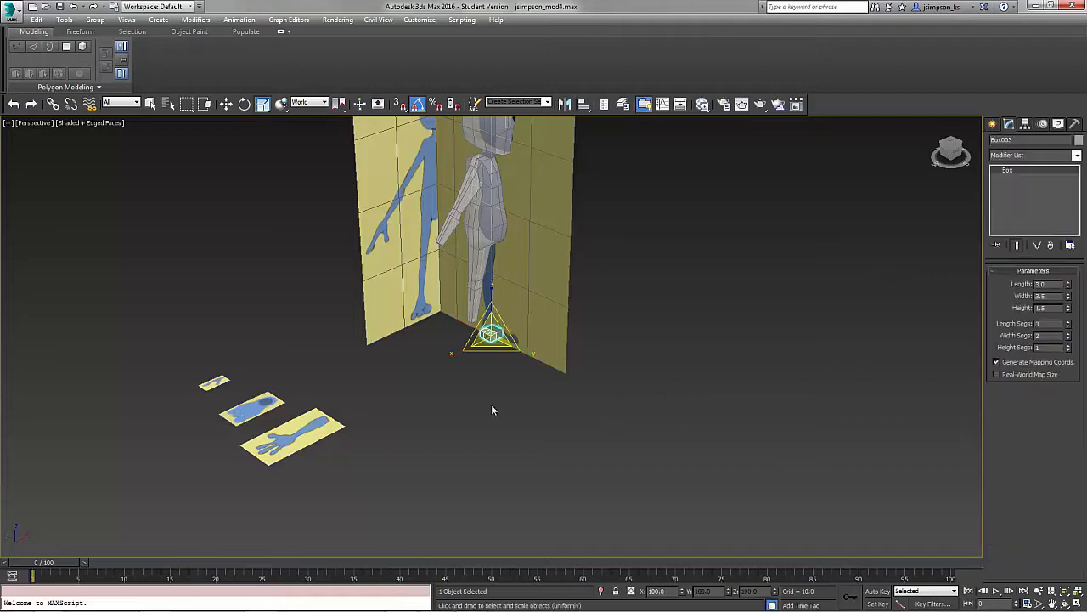
Move the new box onto the hand reference plane and align it with the palm in top view
{"action": "key", "text": "w"}
{"action": "left_click_drag", "start_coordinate": [514, 323], "coordinate": [293, 406]}
{"action": "middle_click_drag", "start_coordinate": [395, 389], "coordinate": [465, 394], "text": "alt"}
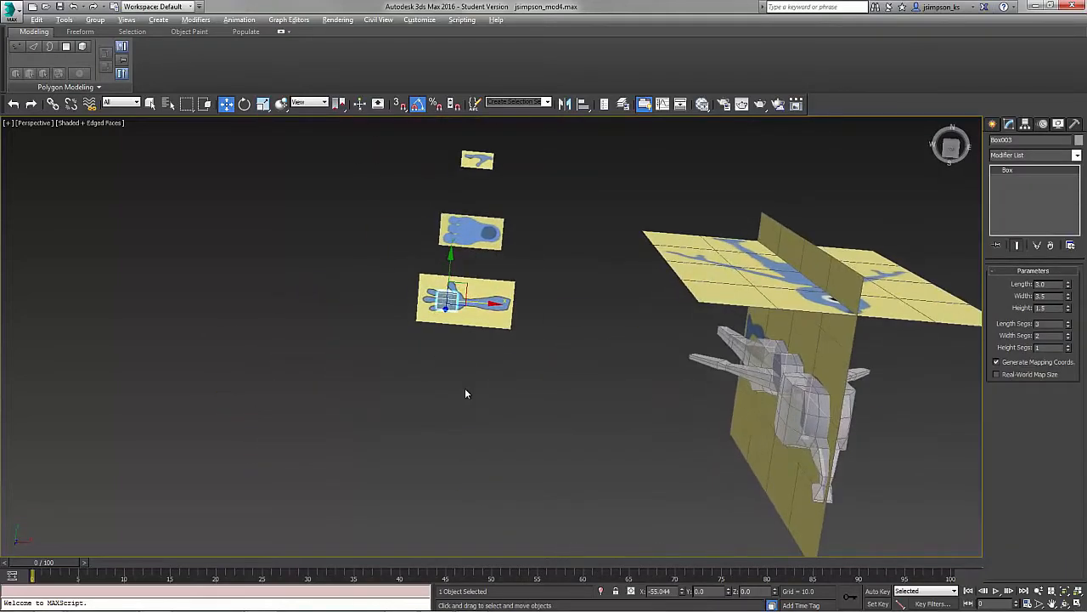
{"action": "scroll", "coordinate": [465, 394], "scroll_direction": "up", "scroll_amount": 3}
{"action": "middle_click_drag", "start_coordinate": [413, 222], "coordinate": [451, 291]}
{"action": "scroll", "coordinate": [488, 501], "scroll_direction": "up", "scroll_amount": 5}
{"action": "middle_click_drag", "start_coordinate": [488, 509], "coordinate": [355, 350]}
{"action": "middle_click_drag", "start_coordinate": [476, 382], "coordinate": [493, 404], "text": "alt"}
{"action": "left_click", "coordinate": [952, 147]}
{"action": "middle_click_drag", "start_coordinate": [425, 213], "coordinate": [595, 431]}
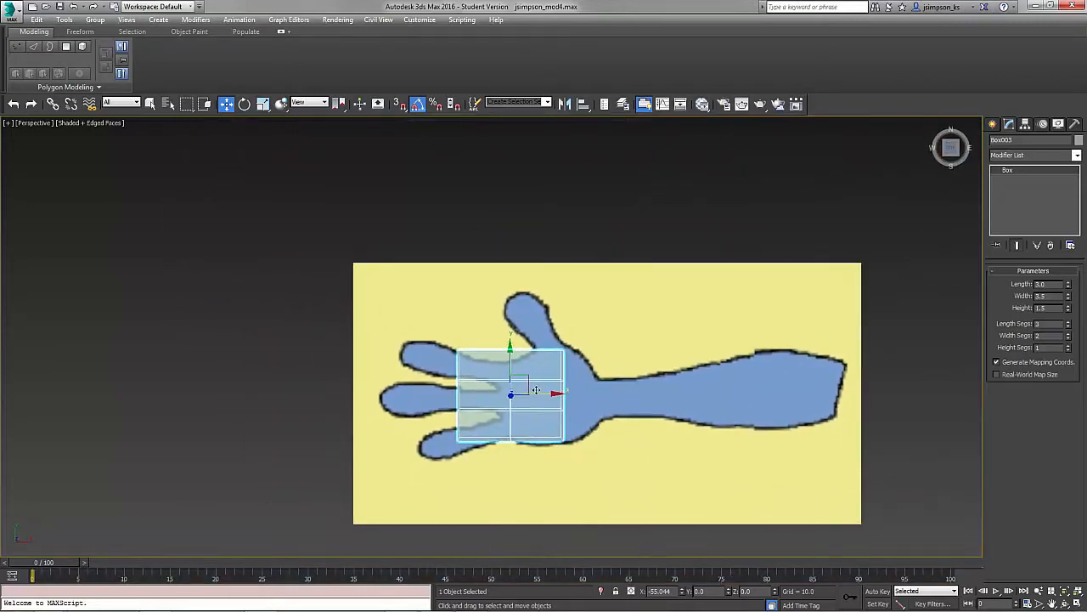
{"action": "left_click_drag", "start_coordinate": [537, 393], "coordinate": [575, 396]}
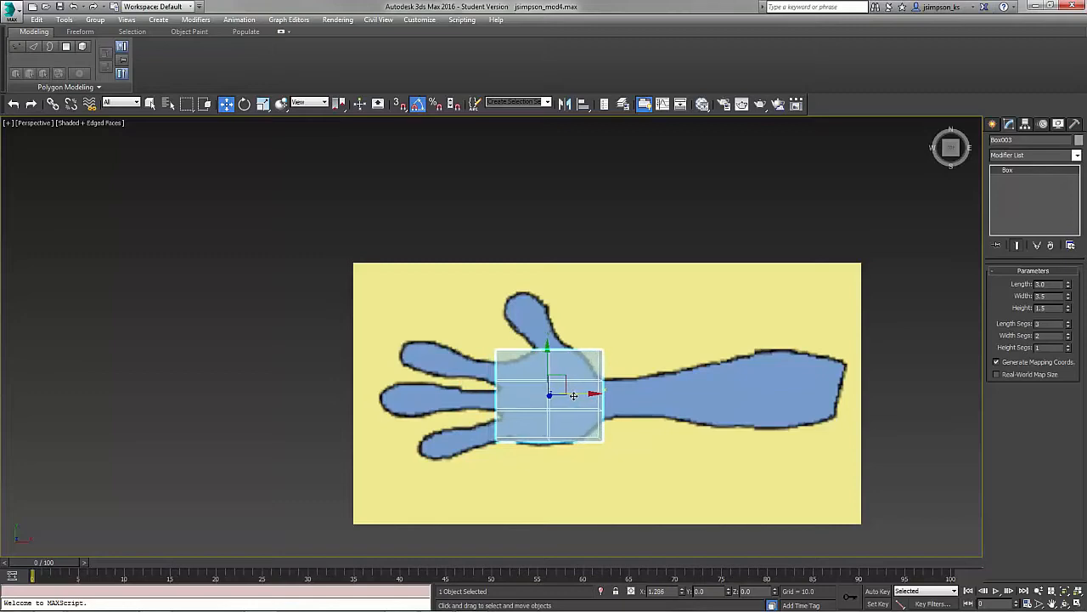
Shape the palm vertices in World coordinates, and rotate and scale the extruded thumb and finger faces to follow the hand reference
{"action": "middle_click_drag", "start_coordinate": [574, 395], "coordinate": [560, 289], "text": "alt"}
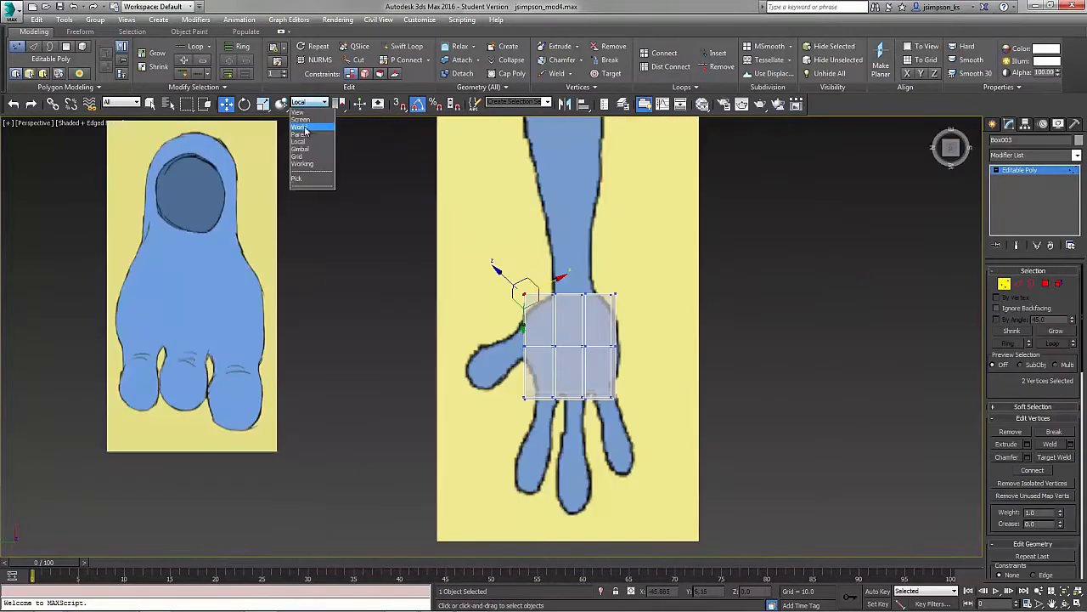
{"action": "left_click", "coordinate": [308, 131]}
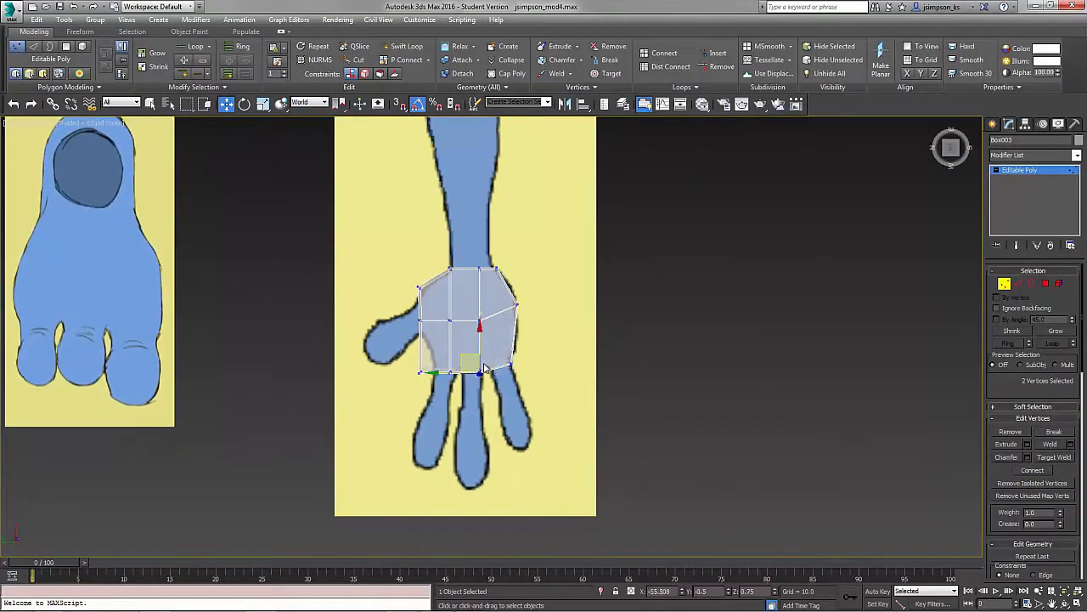
{"action": "scroll", "coordinate": [557, 438], "scroll_direction": "up", "scroll_amount": 5}
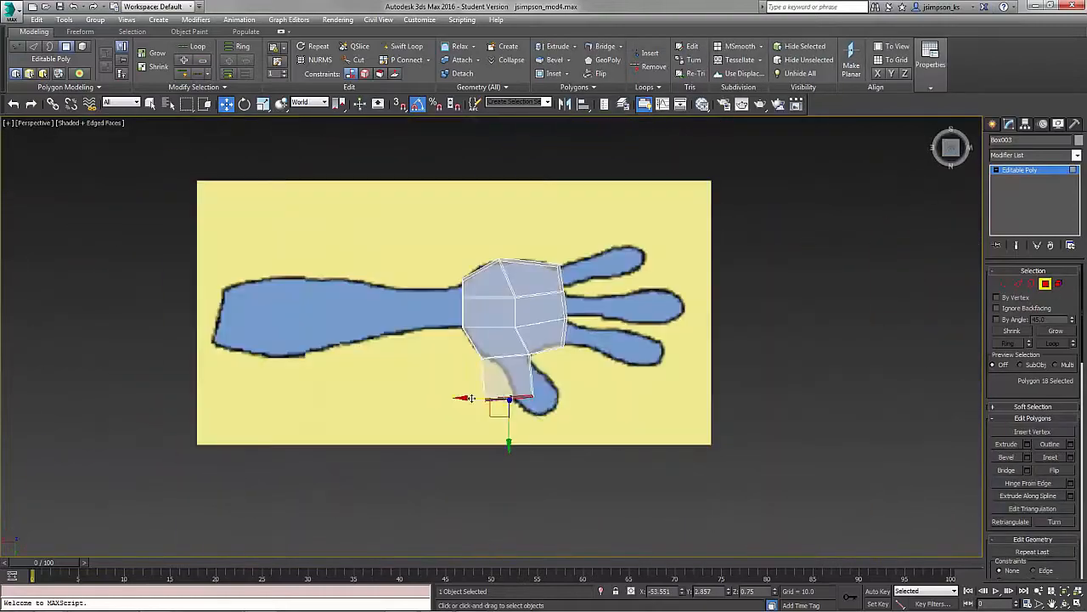
{"action": "key", "text": "e"}
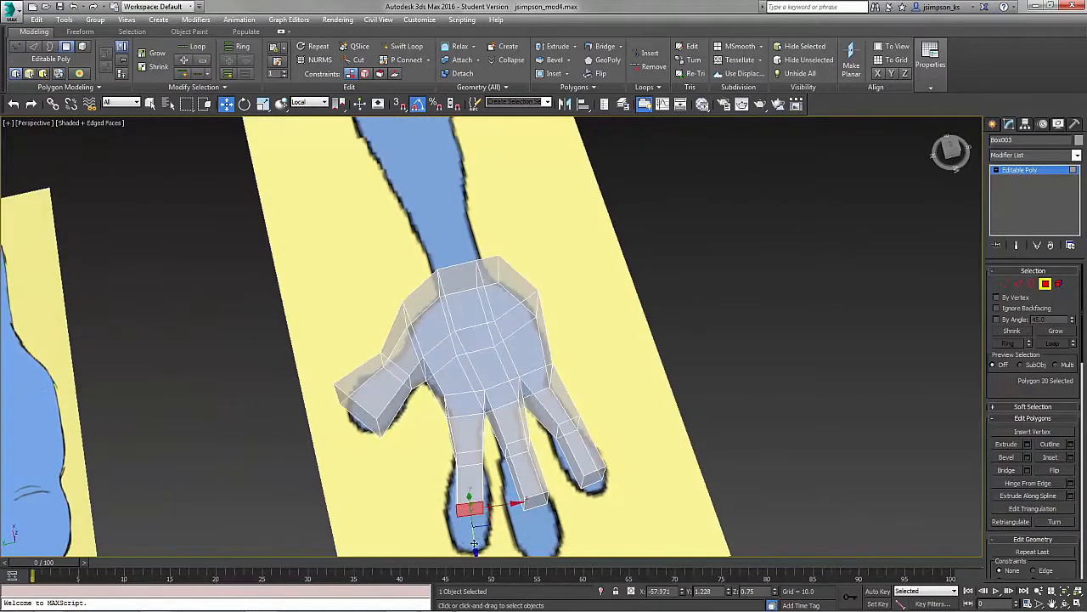
{"action": "key", "text": "r"}
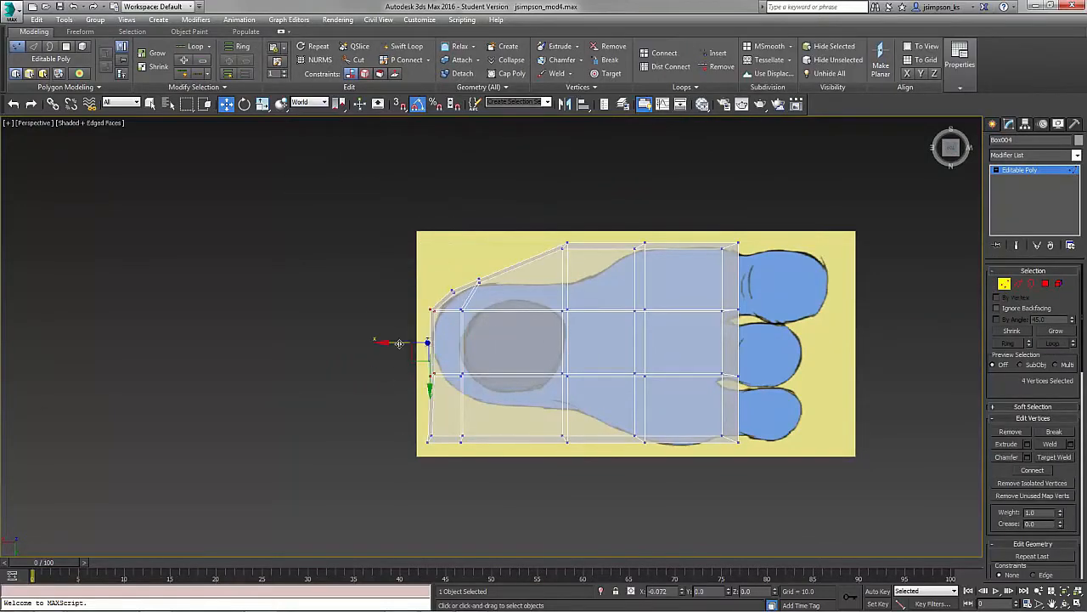
Extrude the three front polygons of the foot box by 0.912 toward the toes
{"action": "middle_click_drag", "start_coordinate": [546, 446], "coordinate": [408, 255]}
{"action": "left_click", "coordinate": [1045, 284]}
{"action": "left_click", "coordinate": [365, 219]}
{"action": "left_click", "coordinate": [1027, 445]}
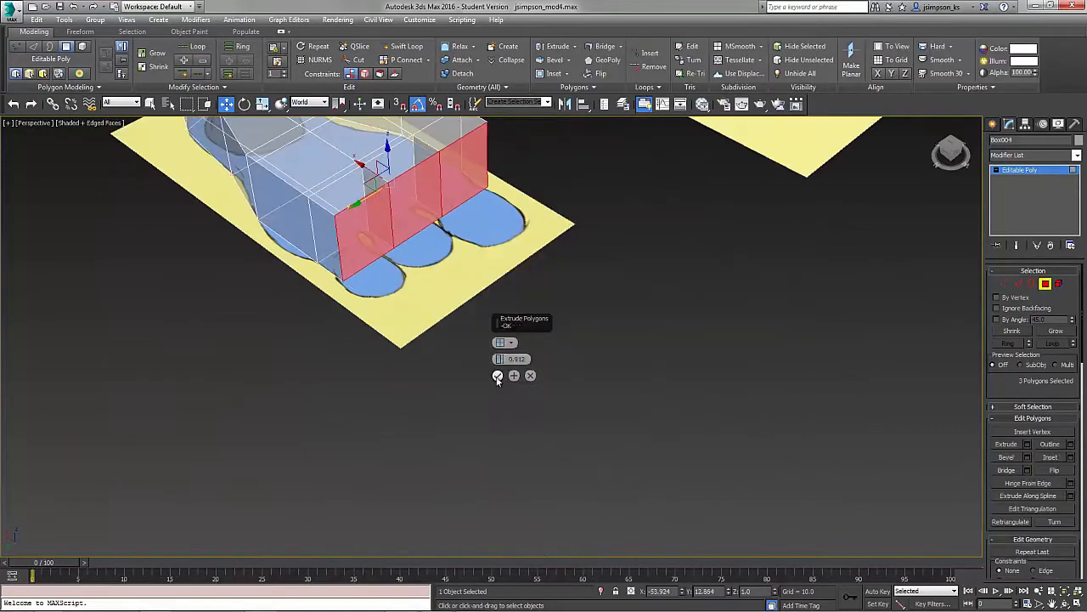
{"action": "left_click", "coordinate": [498, 377]}
Scale the foot's three front polygons in Local coordinates to leave gaps between the toe bases
{"action": "left_click", "coordinate": [476, 316]}
{"action": "middle_click_drag", "start_coordinate": [498, 377], "coordinate": [534, 437], "text": "alt"}
{"action": "left_click", "coordinate": [1018, 284]}
{"action": "key", "text": "r"}
{"action": "left_click", "coordinate": [1046, 284]}
{"action": "middle_click_drag", "start_coordinate": [553, 354], "coordinate": [442, 340], "text": "alt"}
{"action": "left_click", "coordinate": [421, 323]}
{"action": "key", "text": "w"}
{"action": "key", "text": "r"}
{"action": "middle_click_drag", "start_coordinate": [425, 255], "coordinate": [374, 281], "text": "alt"}
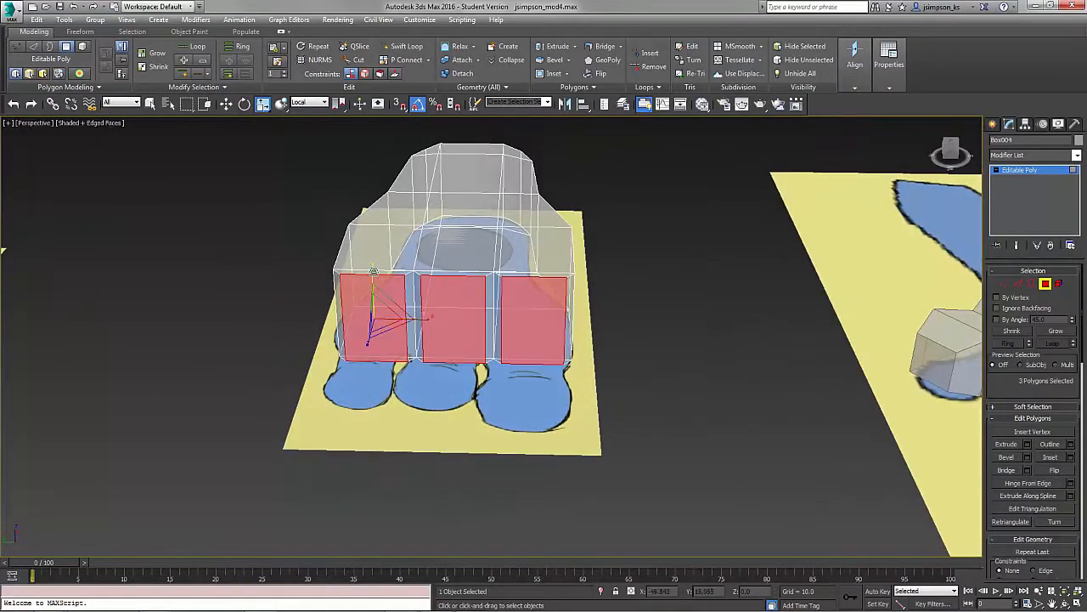
Extrude the three separated toe faces forward over the toes in the foot reference
{"action": "left_click", "coordinate": [1028, 444]}
{"action": "middle_click_drag", "start_coordinate": [374, 340], "coordinate": [340, 399], "text": "alt"}
{"action": "left_click", "coordinate": [498, 376]}
{"action": "left_click", "coordinate": [623, 410]}
{"action": "middle_click_drag", "start_coordinate": [374, 450], "coordinate": [472, 424], "text": "alt"}
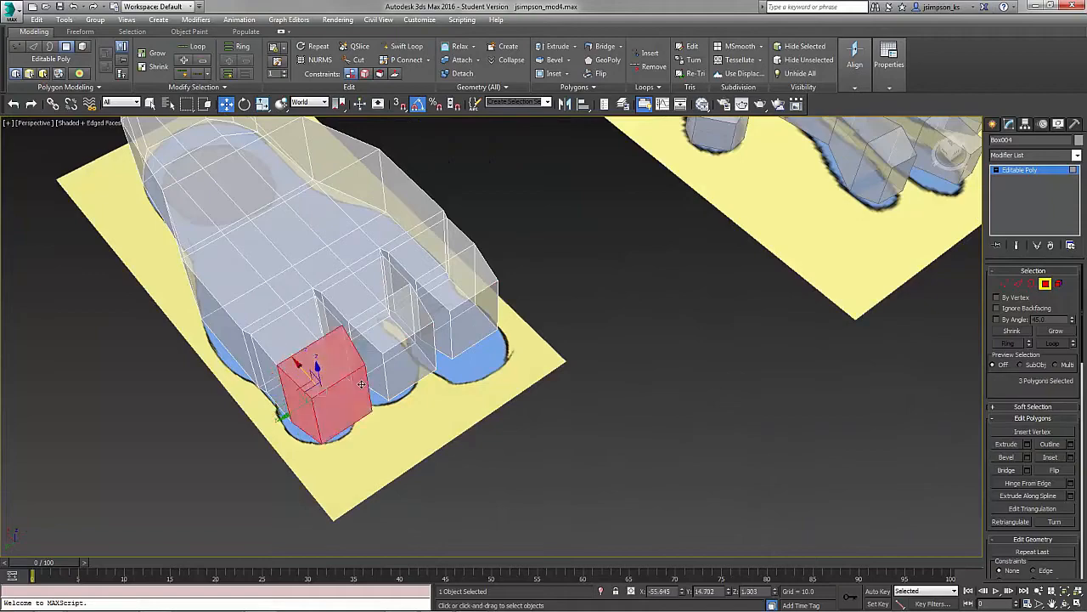
Select the toe-end polygons and scale and move them to match the reference toe shapes
{"action": "left_click", "coordinate": [415, 361]}
{"action": "middle_click_drag", "start_coordinate": [361, 384], "coordinate": [504, 413], "text": "alt"}
{"action": "left_click", "coordinate": [505, 429]}
{"action": "key", "text": "r"}
{"action": "key", "text": "w"}
Finish polygon editing, preview the foot with NURMS smoothing, turn it off and deselect the foot in top view
{"action": "left_click", "coordinate": [1046, 283]}
{"action": "left_click", "coordinate": [318, 60]}
{"action": "scroll", "coordinate": [504, 413], "scroll_direction": "down", "scroll_amount": 5}
{"action": "left_click", "coordinate": [951, 148]}
{"action": "left_click", "coordinate": [318, 60]}
{"action": "left_click", "coordinate": [879, 335]}
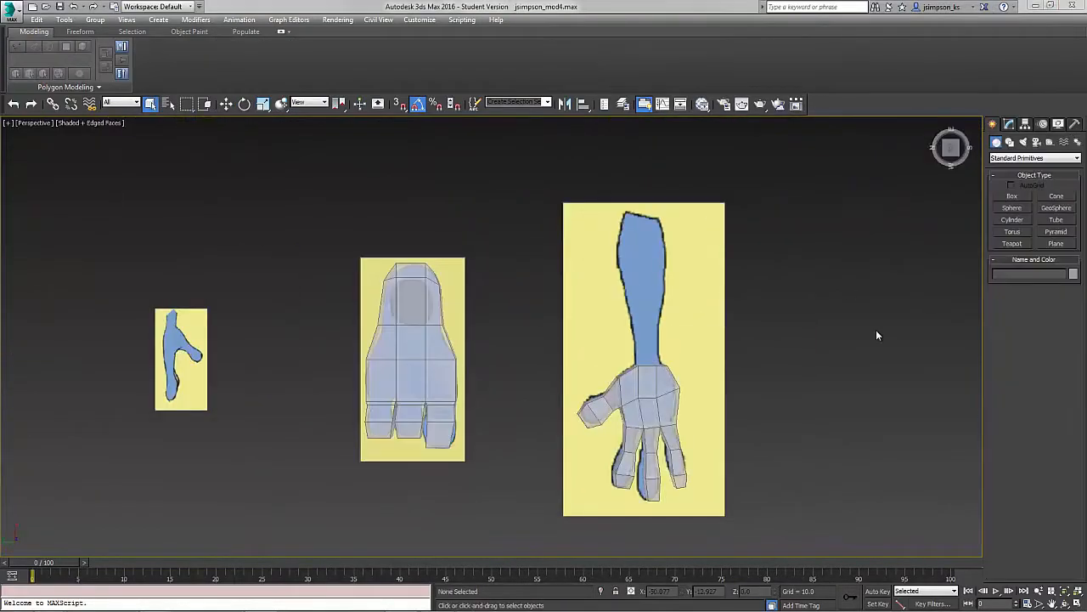
Move the hand model from its reference plane up beside the end of the alien's arm
{"action": "left_click", "coordinate": [934, 127]}
{"action": "left_click", "coordinate": [279, 438]}
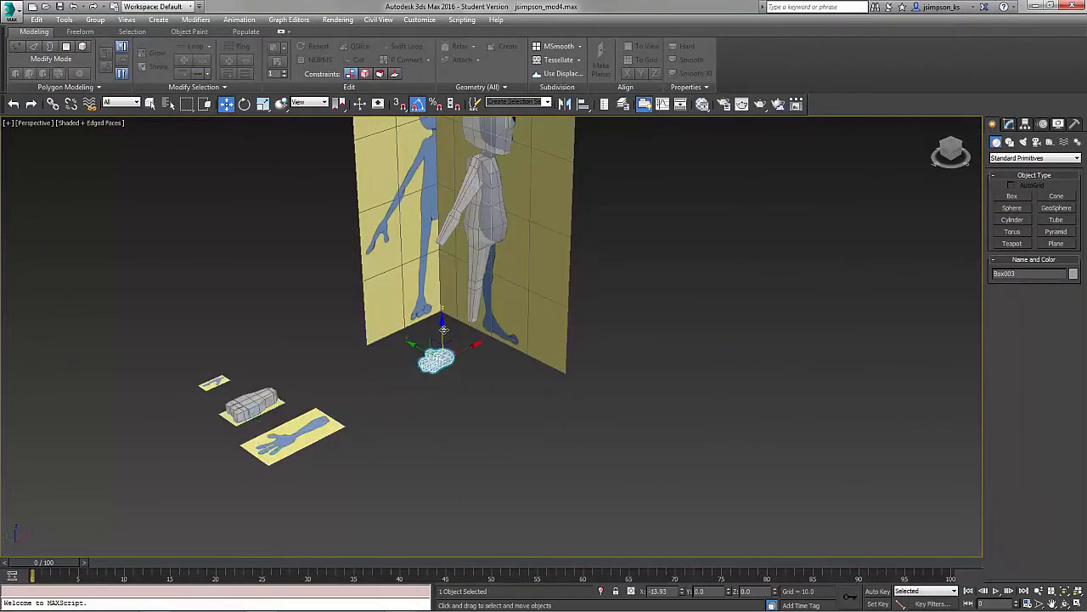
{"action": "key", "text": "z"}
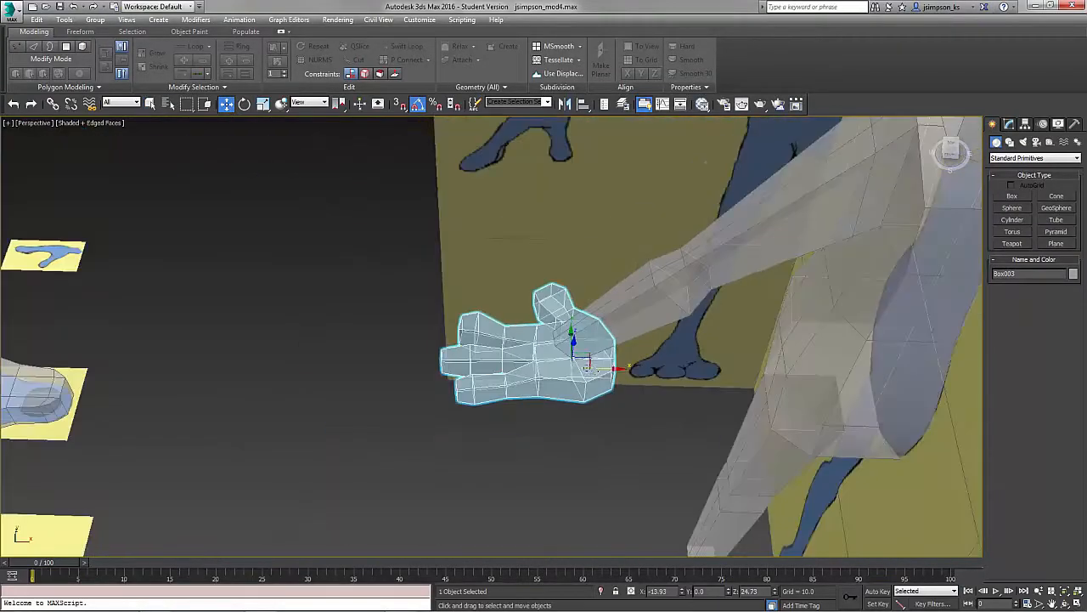
{"action": "middle_click_drag", "start_coordinate": [608, 364], "coordinate": [549, 384], "text": "alt"}
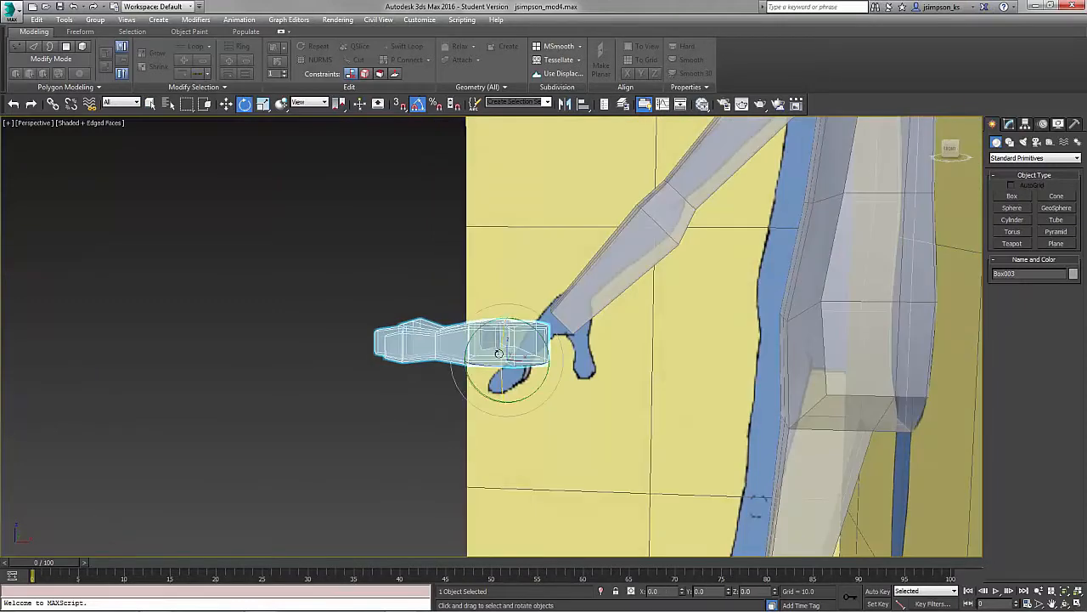
Rotate the hand about 85 degrees around X and -35 degrees around Y, and move it to the wrist
{"action": "left_click_drag", "start_coordinate": [511, 346], "coordinate": [503, 387]}
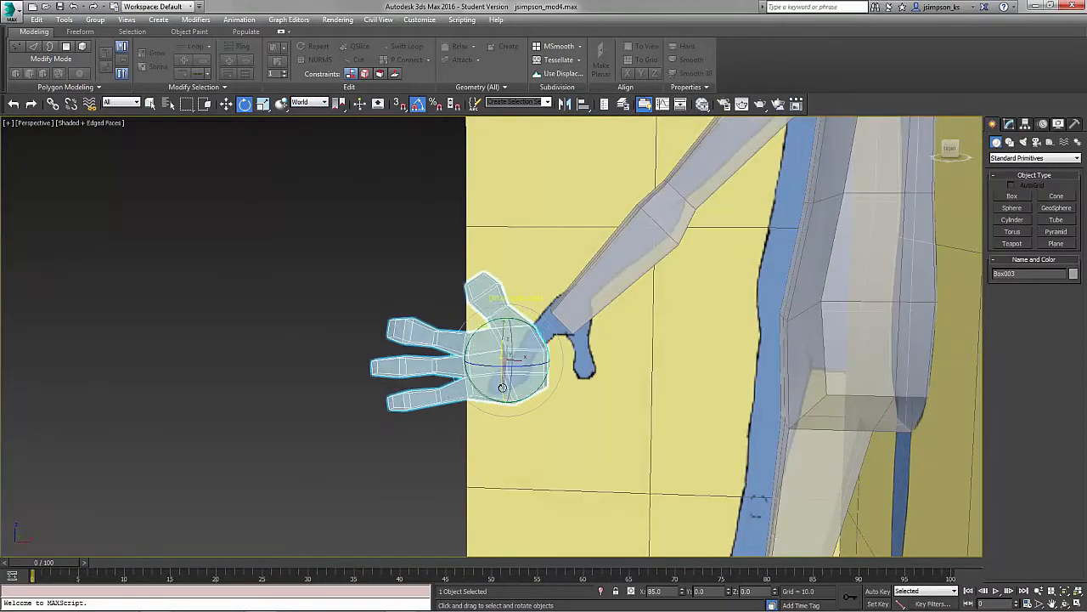
{"action": "left_click_drag", "start_coordinate": [549, 347], "coordinate": [531, 320]}
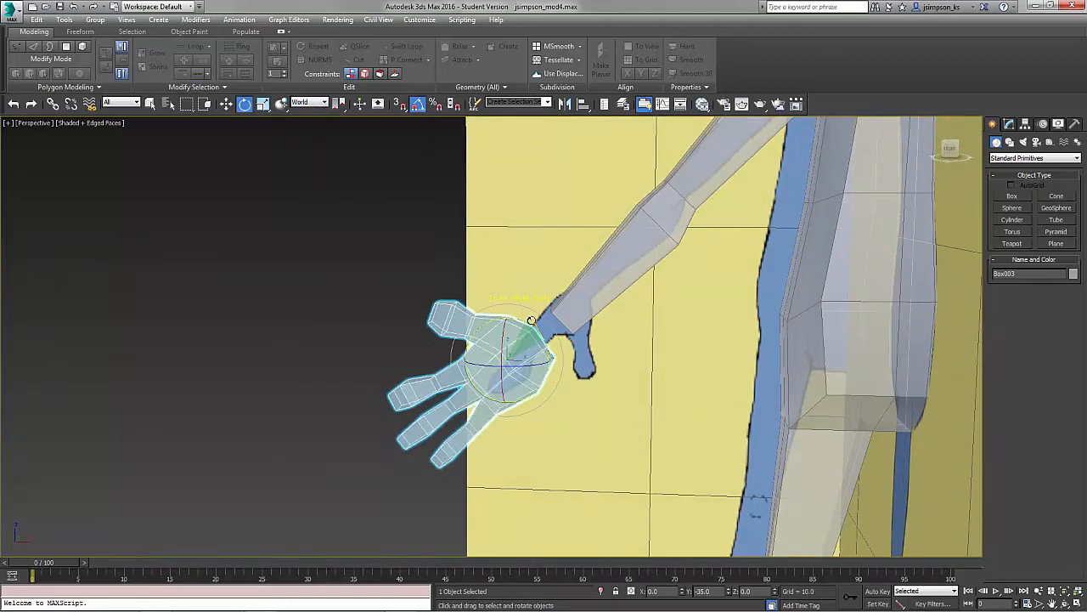
{"action": "left_click_drag", "start_coordinate": [537, 359], "coordinate": [554, 368]}
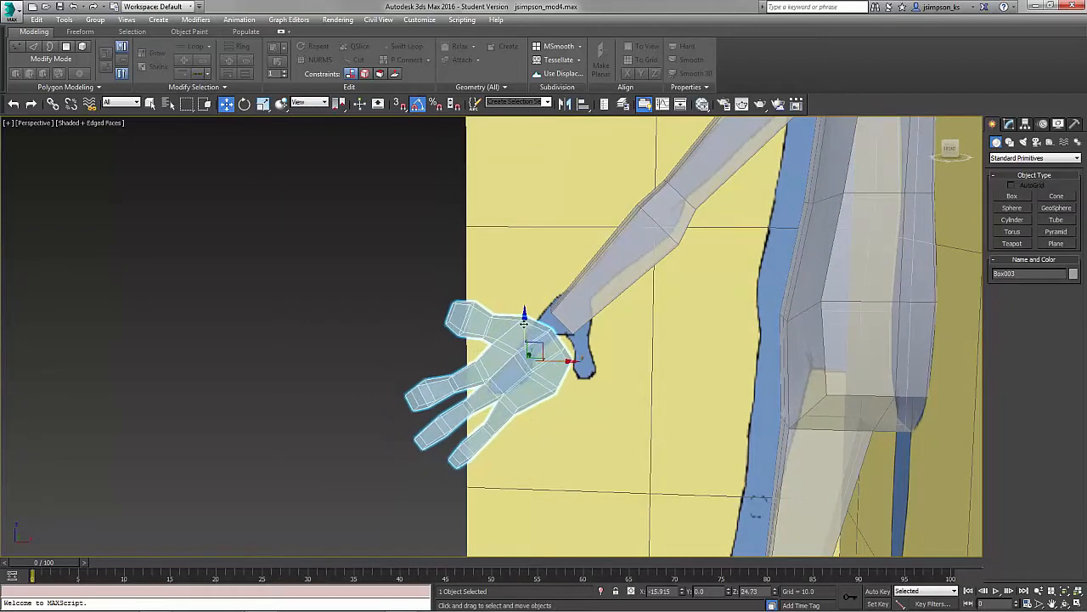
{"action": "left_click_drag", "start_coordinate": [524, 322], "coordinate": [525, 311]}
{"action": "middle_click_drag", "start_coordinate": [622, 326], "coordinate": [599, 345], "text": "alt"}
{"action": "scroll", "coordinate": [670, 372], "scroll_direction": "down", "scroll_amount": 5}
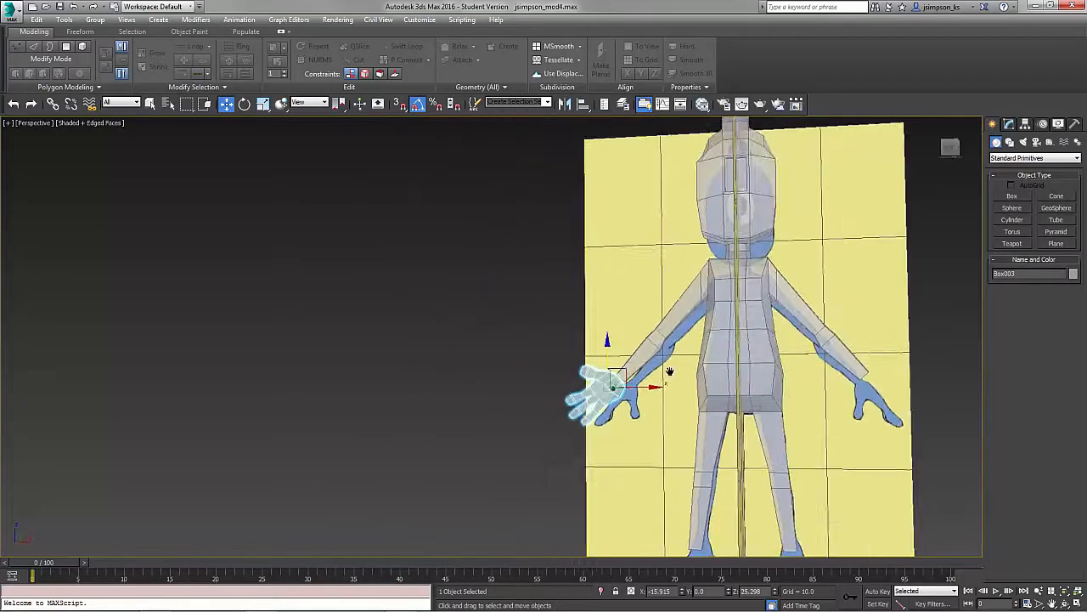
Select the body's Editable Poly level, show the end result with Symmetry and attach the hand to the body
{"action": "scroll", "coordinate": [684, 361], "scroll_direction": "up", "scroll_amount": 3}
{"action": "left_click", "coordinate": [691, 357]}
{"action": "left_click", "coordinate": [1009, 125]}
{"action": "left_click", "coordinate": [1019, 180]}
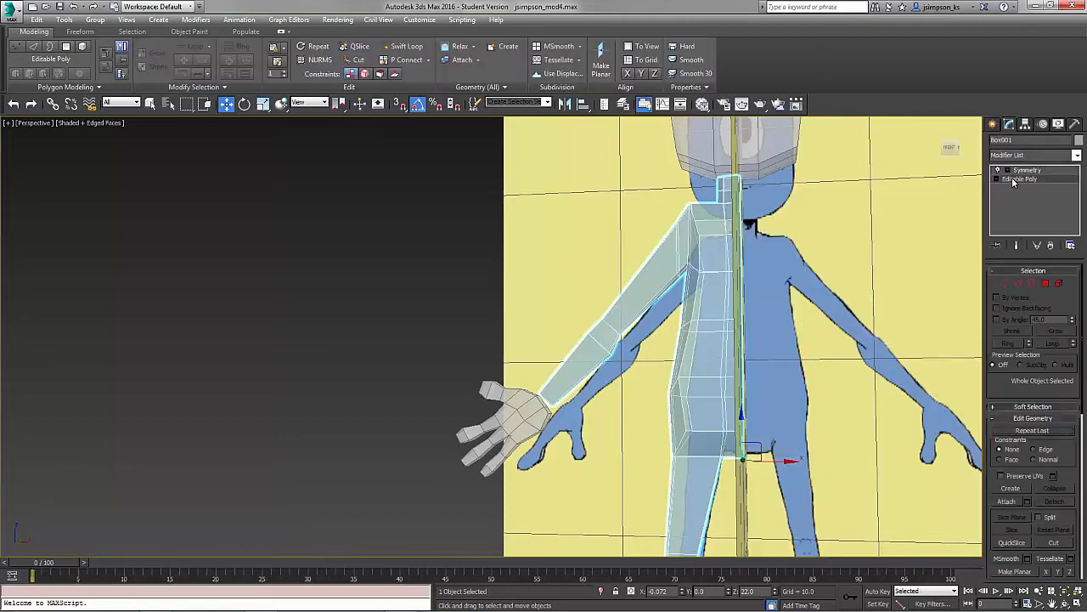
{"action": "left_click", "coordinate": [1016, 245]}
{"action": "scroll", "coordinate": [1011, 403], "scroll_direction": "down", "scroll_amount": 3}
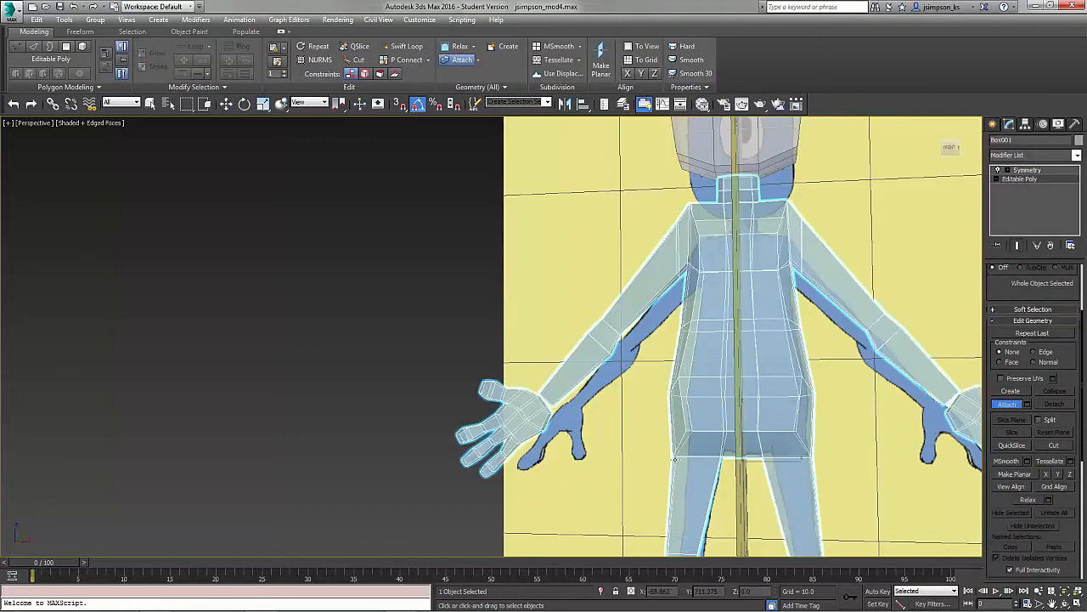
Select the attached hand as an element and move it down, away from the end of the arm
{"action": "middle_click_drag", "start_coordinate": [710, 387], "coordinate": [675, 396], "text": "alt"}
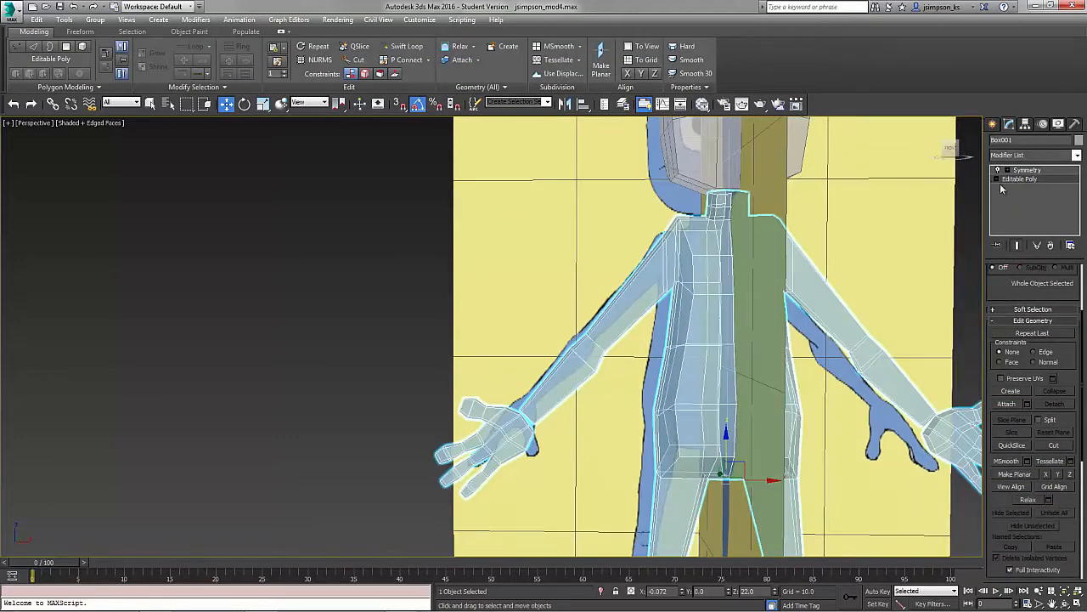
{"action": "left_click", "coordinate": [1019, 224]}
{"action": "left_click", "coordinate": [491, 444]}
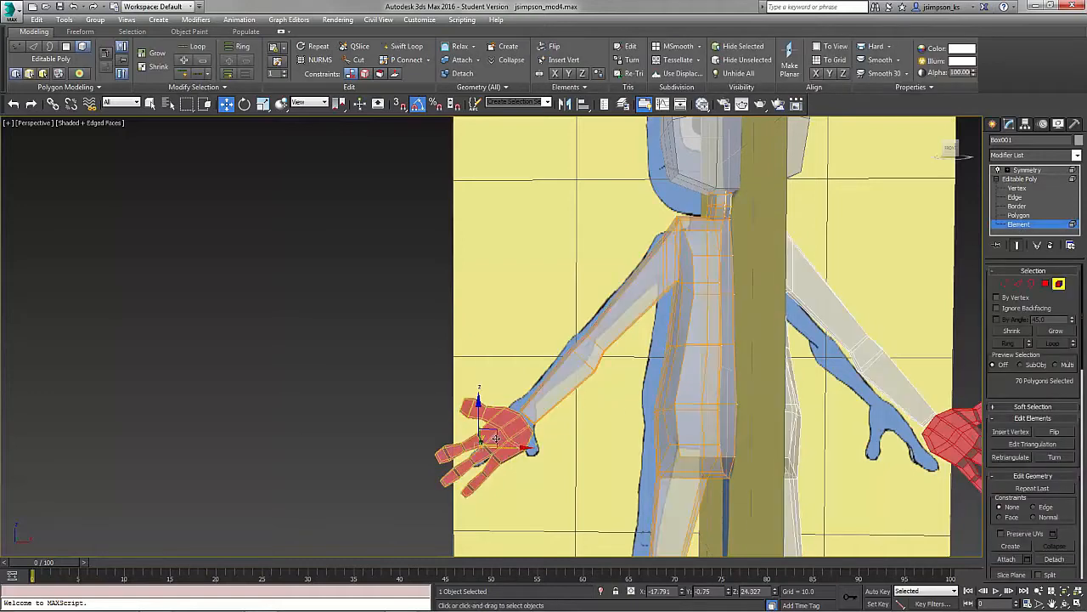
{"action": "scroll", "coordinate": [555, 430], "scroll_direction": "up", "scroll_amount": 10}
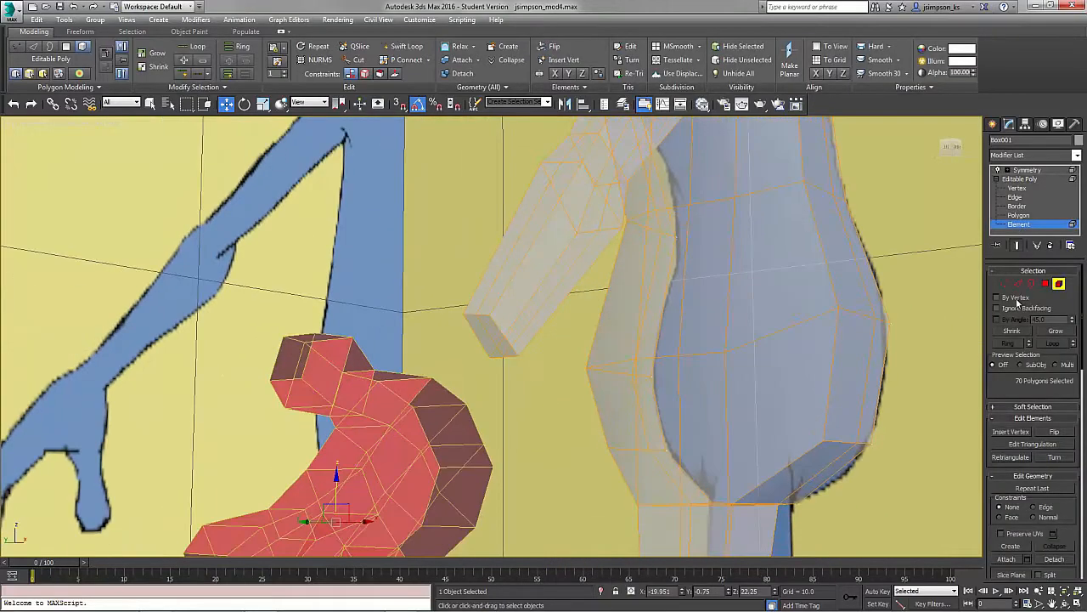
Delete the polygons capping the end of the arm and the wrist side of the hand
{"action": "key", "text": "4"}
{"action": "left_click", "coordinate": [500, 334]}
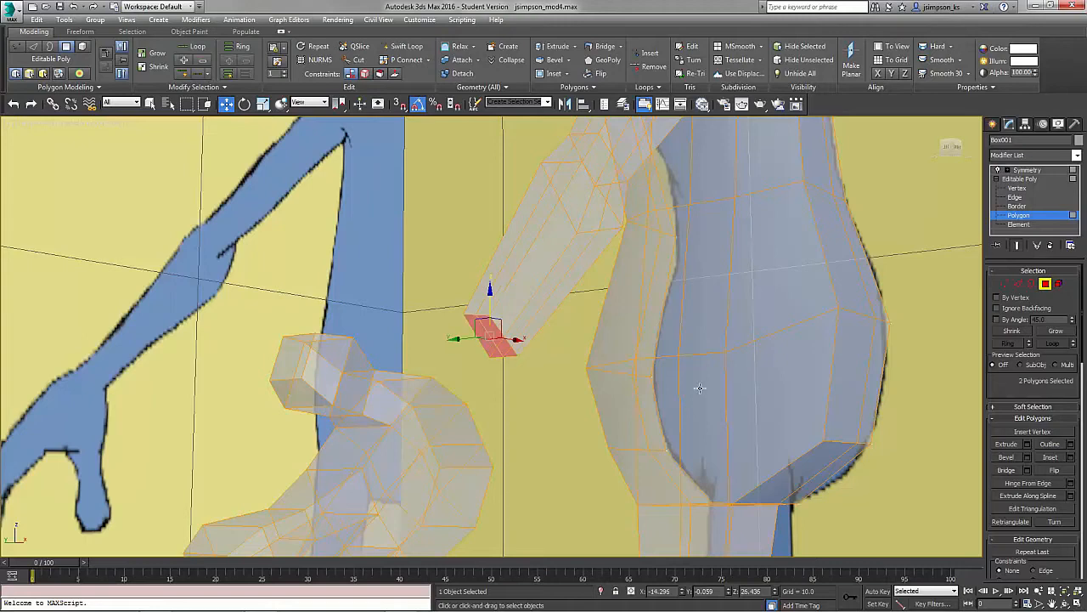
{"action": "middle_click_drag", "start_coordinate": [701, 422], "coordinate": [410, 349], "text": "alt"}
{"action": "left_click", "coordinate": [408, 343]}
{"action": "scroll", "coordinate": [447, 380], "scroll_direction": "up", "scroll_amount": 5}
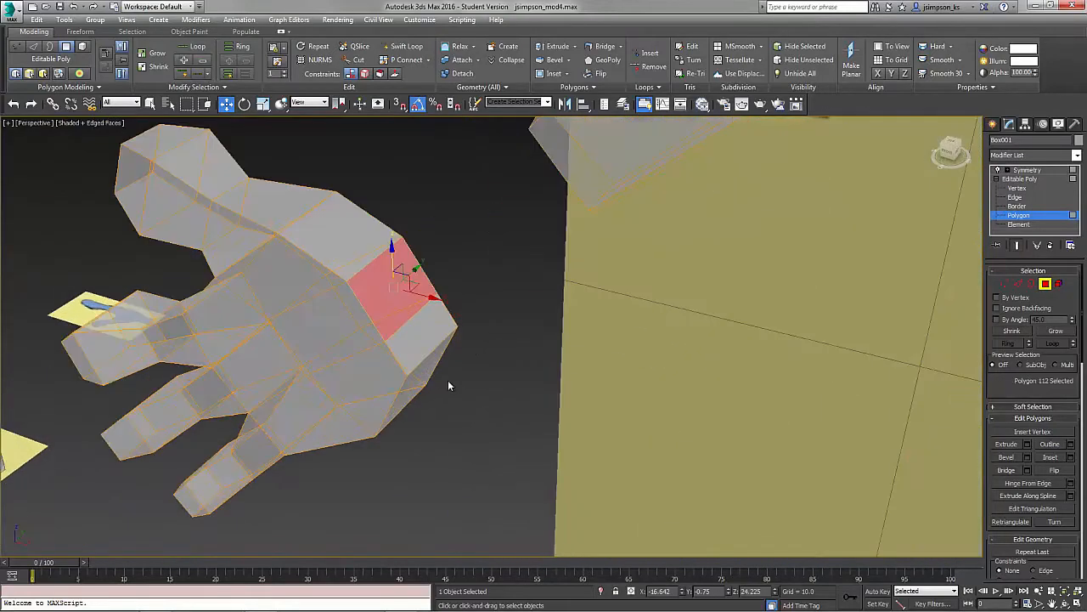
{"action": "mouse_move", "coordinate": [547, 423]}
{"action": "middle_mouse_down", "text": "alt"}
{"action": "mouse_move", "coordinate": [536, 401]}
{"action": "mouse_move", "coordinate": [825, 299]}
{"action": "middle_mouse_up", "text": "alt"}
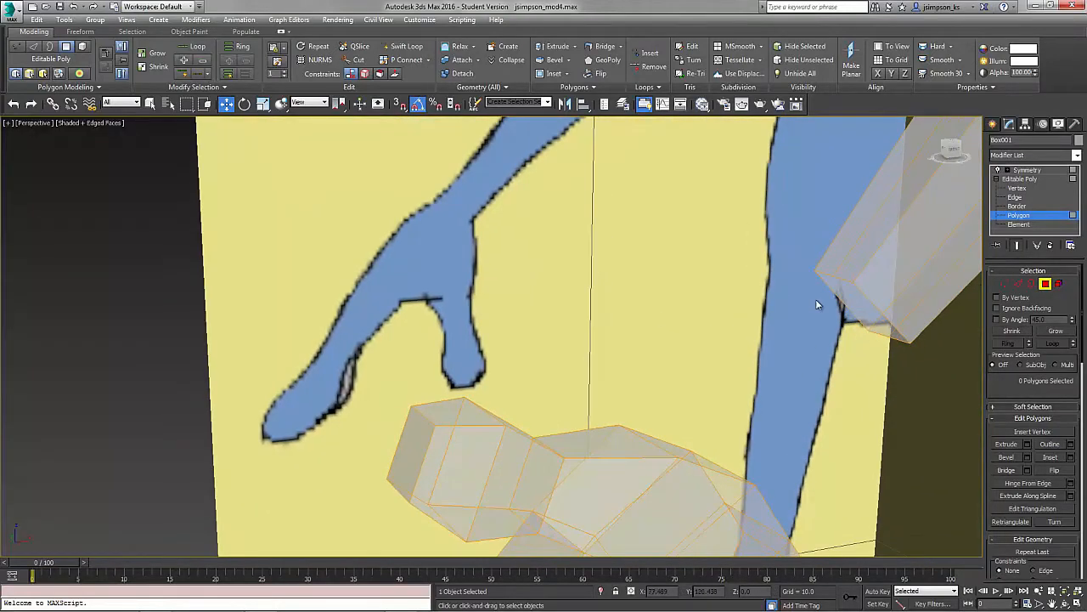
Select the ring of edges running around the hand and connect them to add an edge loop at the wrist opening
{"action": "key", "text": "4"}
{"action": "key", "text": "2"}
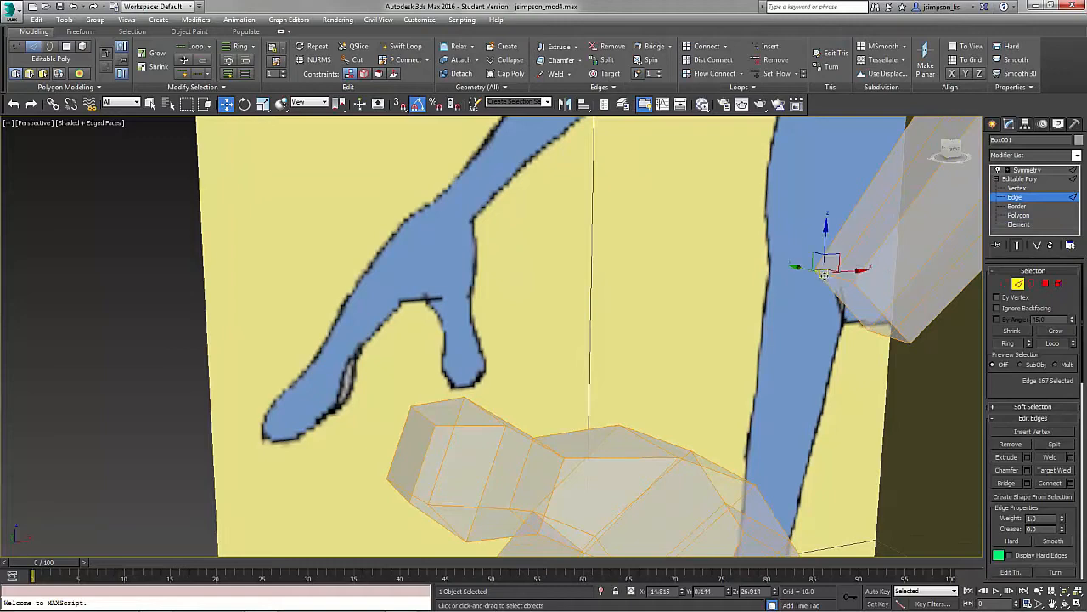
{"action": "left_click", "coordinate": [877, 311]}
{"action": "middle_click_drag", "start_coordinate": [877, 311], "coordinate": [680, 447], "text": "alt"}
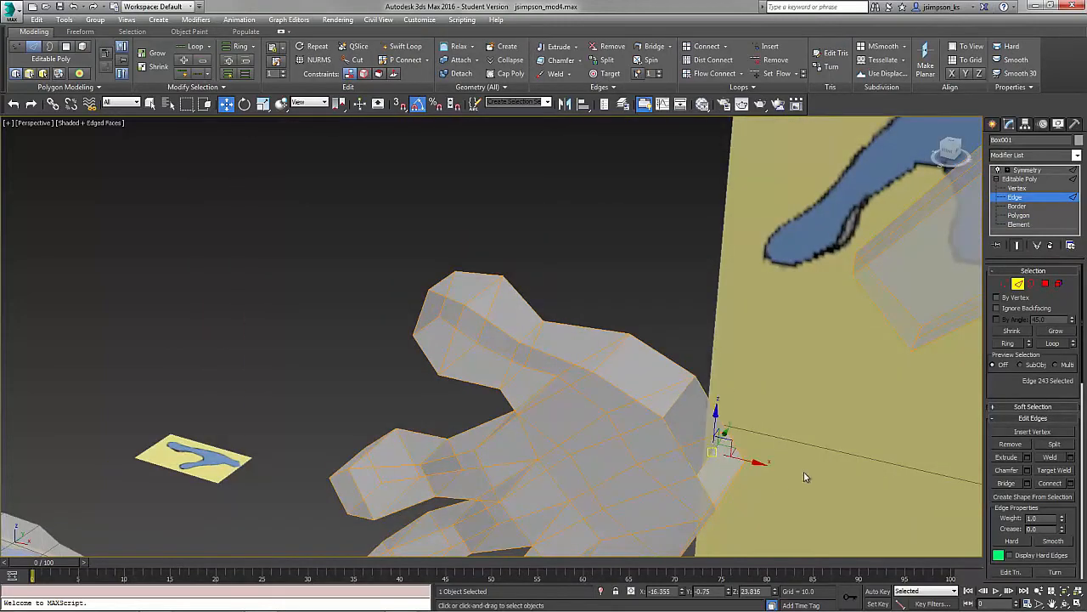
{"action": "middle_click_drag", "start_coordinate": [805, 478], "coordinate": [678, 403], "text": "alt"}
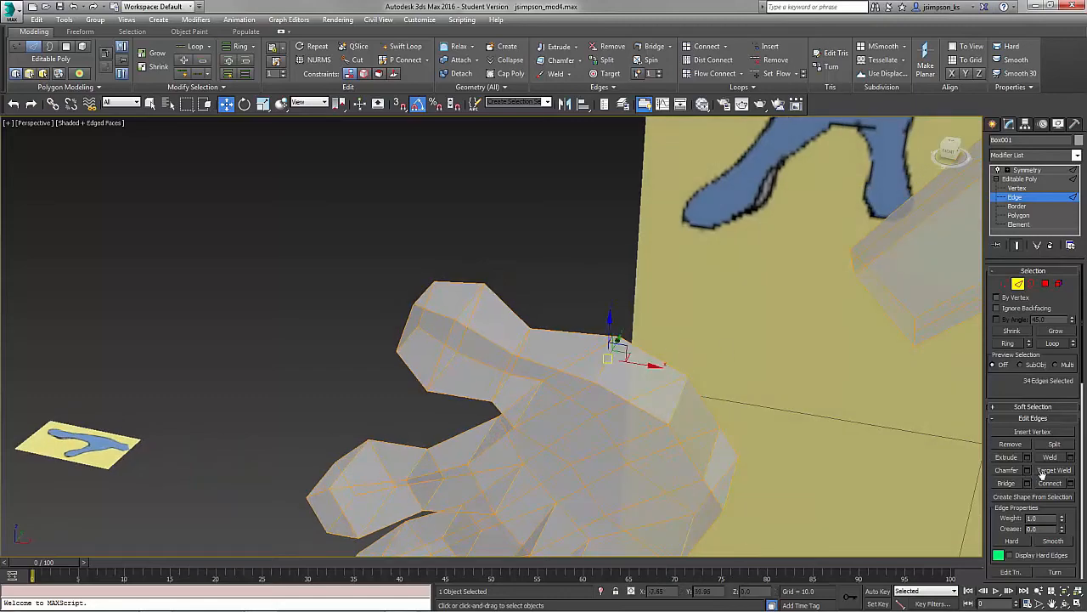
{"action": "left_click", "coordinate": [1072, 485]}
Move the hand element up to the end of the arm and rotate it into line with the wrist
{"action": "middle_click_drag", "start_coordinate": [892, 459], "coordinate": [617, 375], "text": "alt"}
{"action": "left_click", "coordinate": [1058, 284]}
{"action": "left_click", "coordinate": [620, 388]}
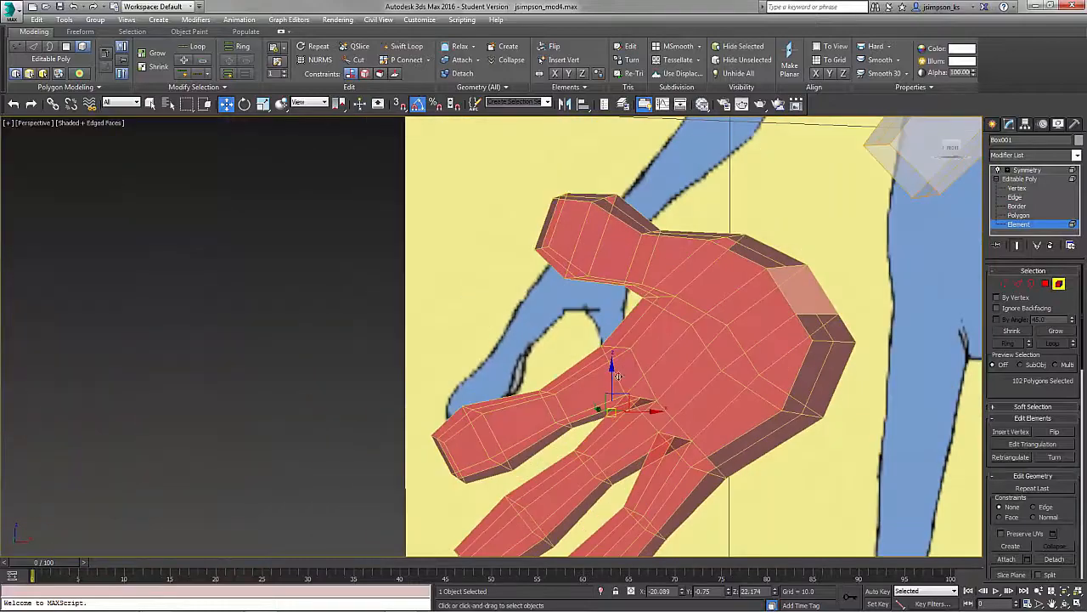
{"action": "left_click_drag", "start_coordinate": [613, 375], "coordinate": [616, 269]}
{"action": "middle_click_drag", "start_coordinate": [616, 268], "coordinate": [297, 349]}
{"action": "left_click_drag", "start_coordinate": [315, 379], "coordinate": [419, 381]}
{"action": "middle_click_drag", "start_coordinate": [419, 381], "coordinate": [456, 394], "text": "alt"}
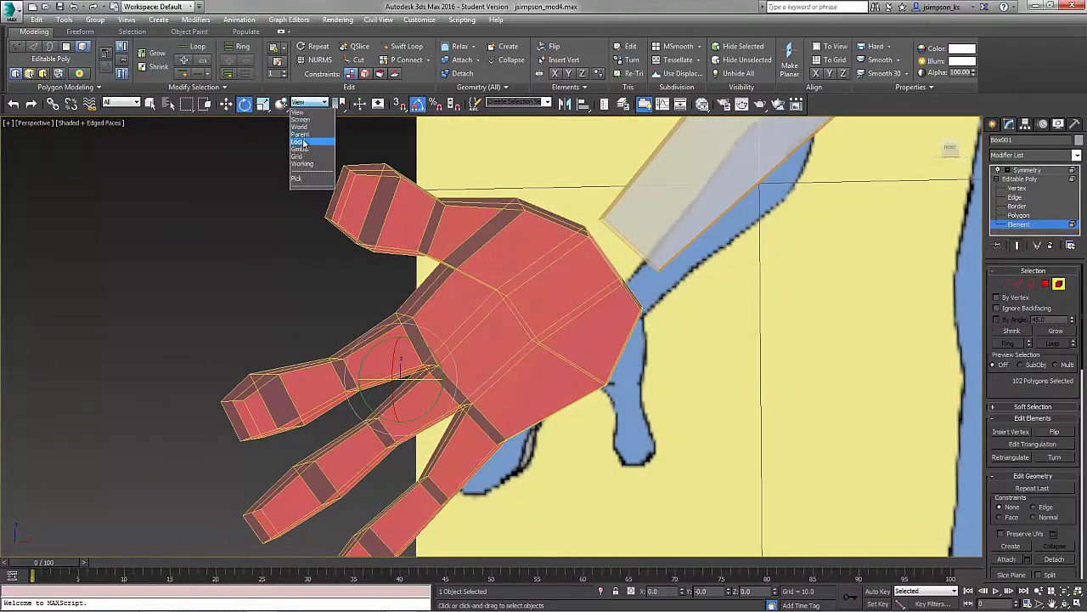
{"action": "left_click_drag", "start_coordinate": [431, 349], "coordinate": [431, 350]}
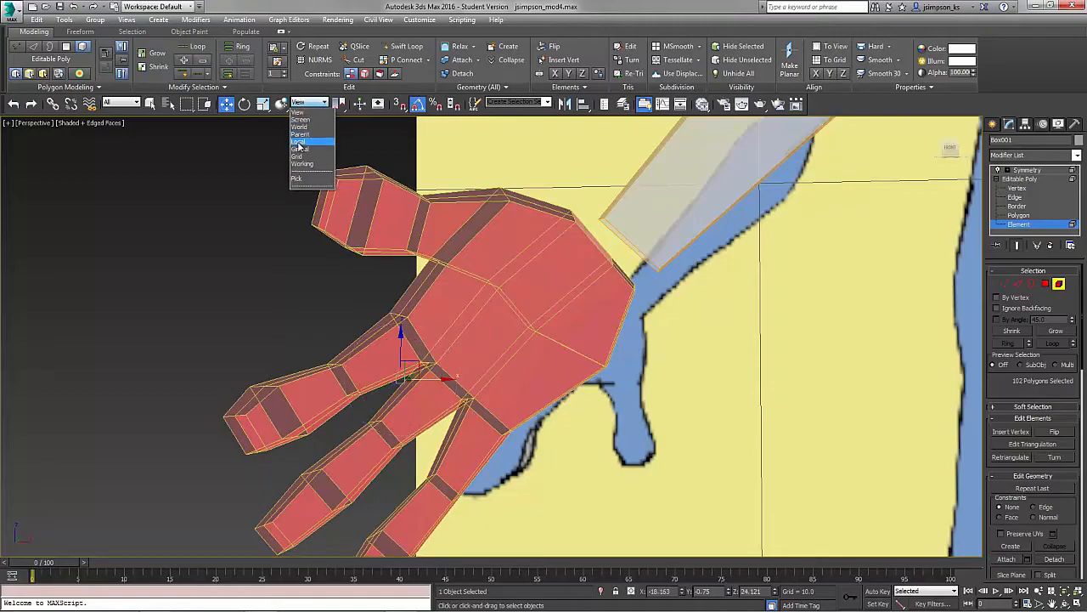
Set the reference coordinate system to Local and shift the hand element until it lines up with the forearm
{"action": "middle_click_drag", "start_coordinate": [380, 353], "coordinate": [734, 285], "text": "alt"}
{"action": "left_click_drag", "start_coordinate": [548, 381], "coordinate": [497, 380]}
{"action": "middle_click_drag", "start_coordinate": [497, 381], "coordinate": [646, 374], "text": "alt"}
Bridge the open borders of the hand and the arm to join them at the wrist
{"action": "key", "text": "3"}
{"action": "middle_click_drag", "start_coordinate": [580, 306], "coordinate": [655, 302], "text": "alt"}
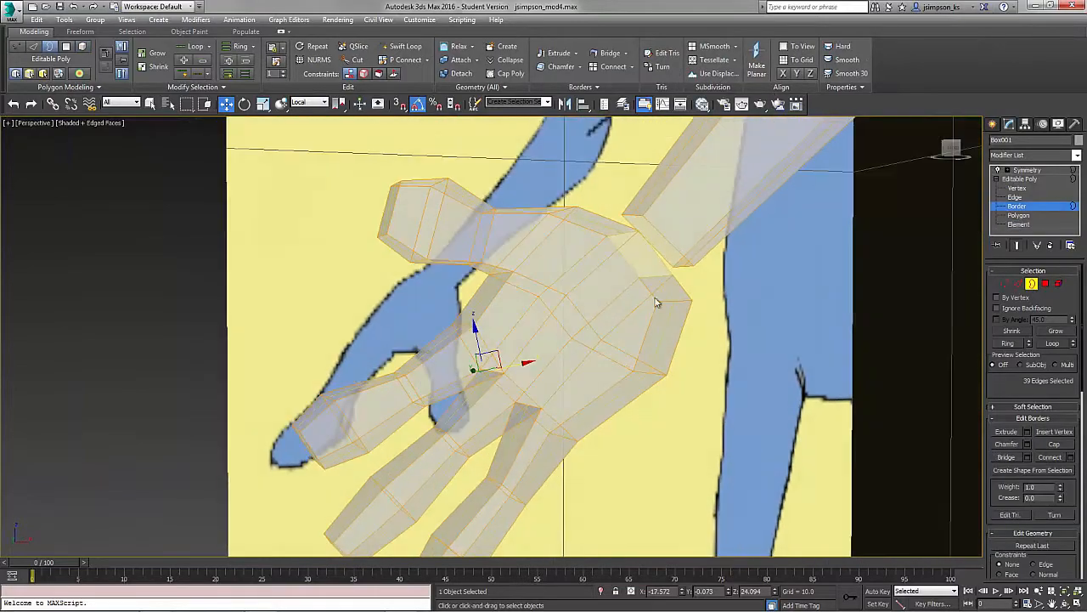
{"action": "middle_click_drag", "start_coordinate": [712, 322], "coordinate": [952, 429], "text": "alt"}
{"action": "left_click", "coordinate": [1028, 457]}
{"action": "middle_click_drag", "start_coordinate": [625, 361], "coordinate": [654, 353], "text": "alt"}
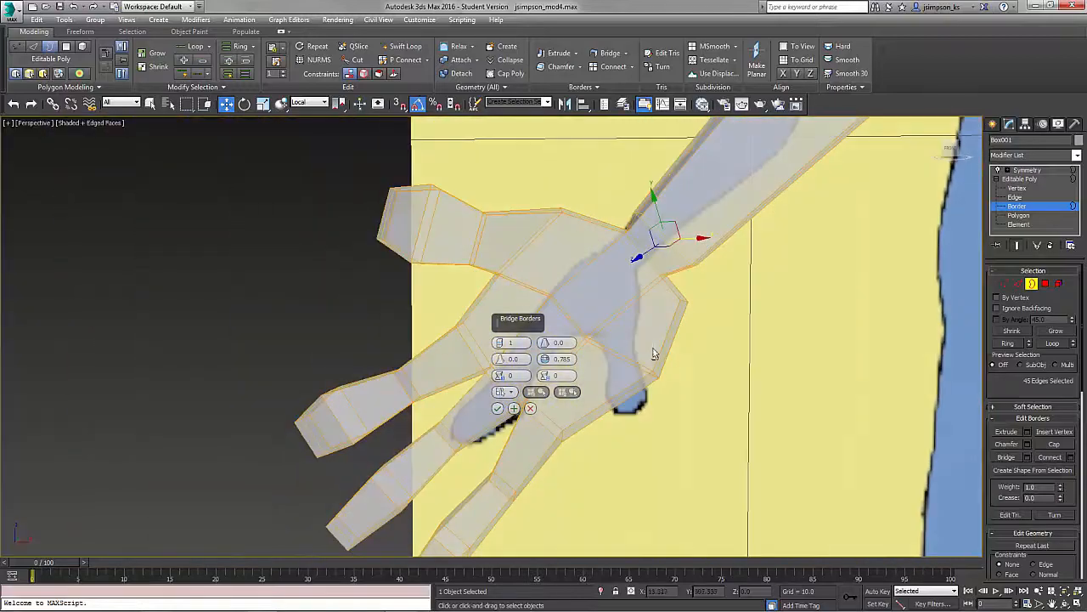
{"action": "scroll", "coordinate": [497, 414], "scroll_direction": "down", "scroll_amount": 5}
{"action": "middle_click_drag", "start_coordinate": [672, 396], "coordinate": [356, 383]}
{"action": "scroll", "coordinate": [614, 326], "scroll_direction": "up", "scroll_amount": 5}
{"action": "middle_click_drag", "start_coordinate": [613, 325], "coordinate": [785, 298]}
{"action": "scroll", "coordinate": [785, 298], "scroll_direction": "down", "scroll_amount": 10}
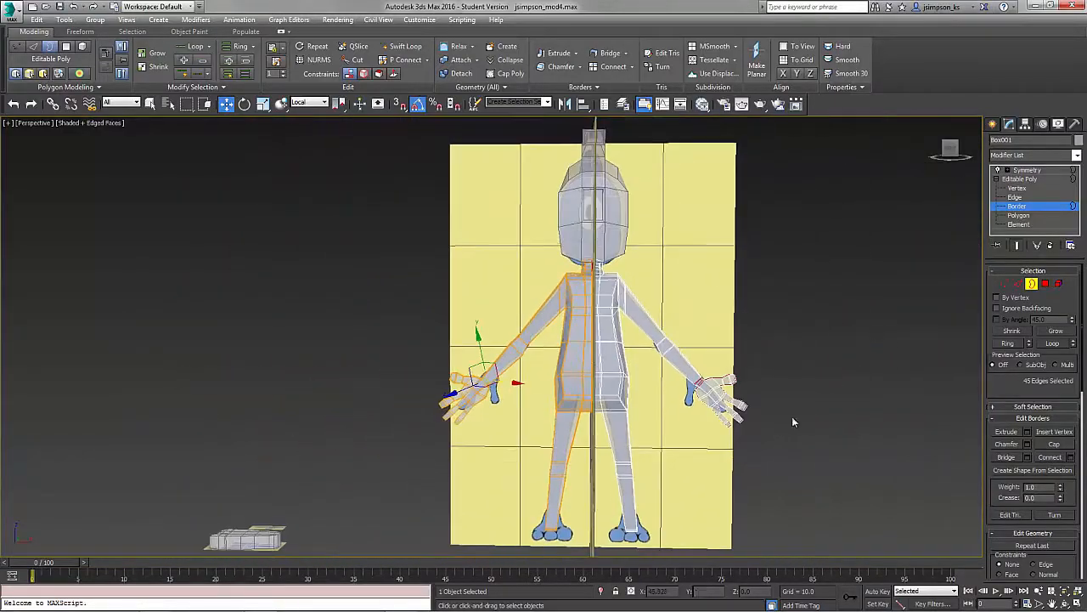
{"action": "left_click", "coordinate": [1031, 284]}
Place the foot model directly beneath the end of the alien's leg
{"action": "middle_click_drag", "start_coordinate": [767, 313], "coordinate": [651, 440], "text": "alt"}
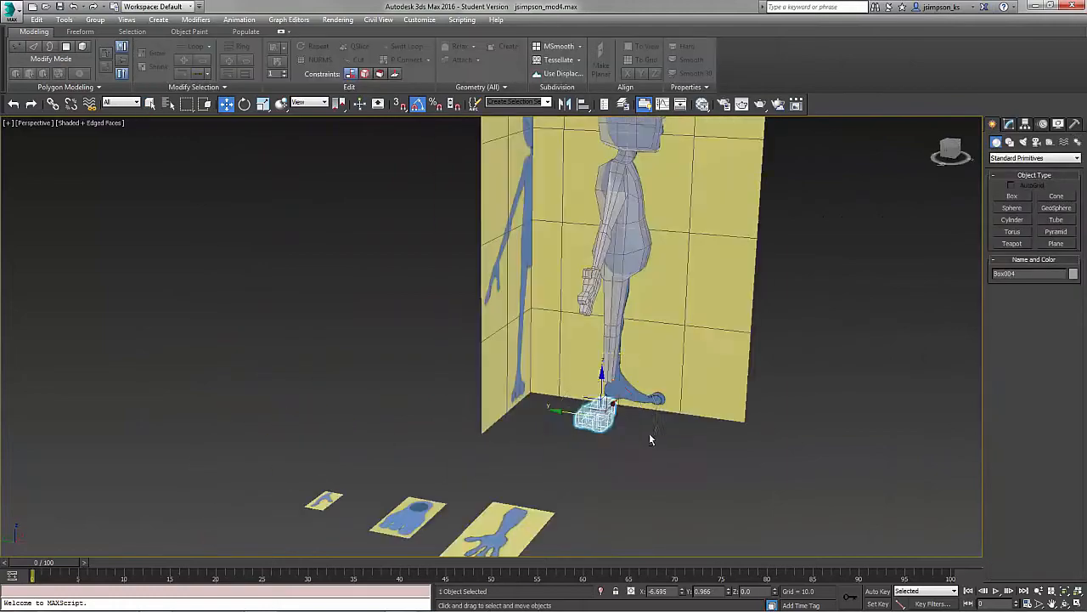
{"action": "scroll", "coordinate": [637, 357], "scroll_direction": "up", "scroll_amount": 5}
{"action": "left_click", "coordinate": [1027, 169]}
{"action": "left_click", "coordinate": [556, 501]}
{"action": "middle_click_drag", "start_coordinate": [594, 382], "coordinate": [680, 383], "text": "alt"}
Attach the foot model to the body at its Editable Poly level
{"action": "left_click", "coordinate": [1045, 283]}
{"action": "left_click", "coordinate": [1005, 283]}
{"action": "left_click", "coordinate": [1005, 283]}
{"action": "left_click", "coordinate": [1045, 284]}
{"action": "middle_click_drag", "start_coordinate": [476, 424], "coordinate": [680, 408], "text": "alt"}
{"action": "left_click", "coordinate": [512, 457]}
{"action": "left_click", "coordinate": [1007, 501]}
{"action": "left_click", "coordinate": [561, 527]}
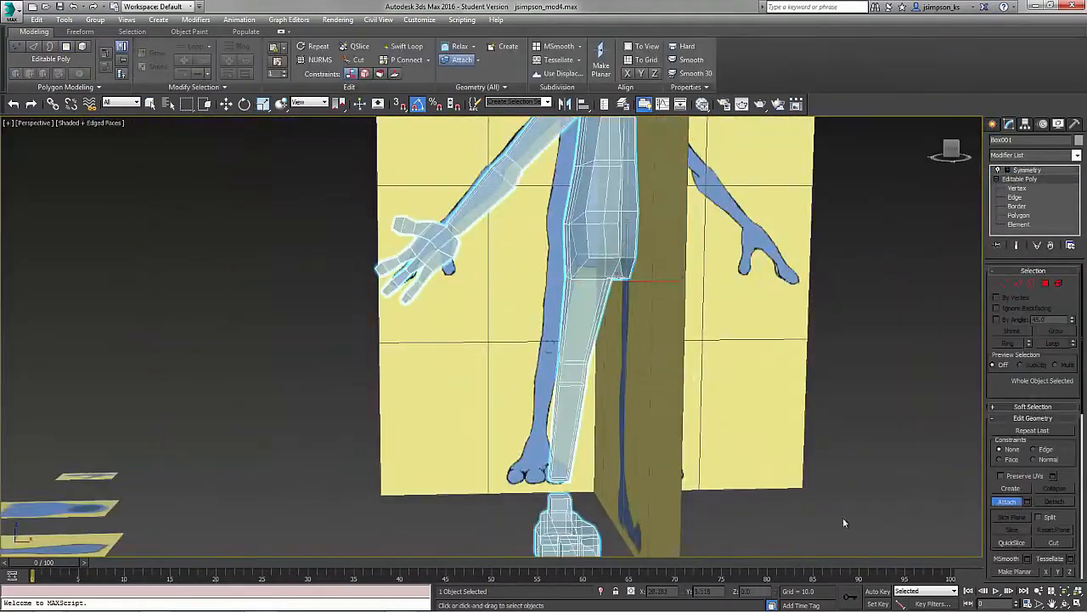
Delete the polygons capping the end of the leg and the top of the foot's ankle
{"action": "scroll", "coordinate": [578, 442], "scroll_direction": "up", "scroll_amount": 5}
{"action": "left_click", "coordinate": [1045, 284]}
{"action": "left_click", "coordinate": [639, 383], "text": "ctrl"}
{"action": "key", "text": "Delete"}
Select a ring of edges around the foot and connect them to add an edge loop through the ankle opening
{"action": "left_click", "coordinate": [1019, 283]}
{"action": "middle_click_drag", "start_coordinate": [595, 382], "coordinate": [765, 340], "text": "alt"}
{"action": "middle_click_drag", "start_coordinate": [679, 339], "coordinate": [646, 374], "text": "alt"}
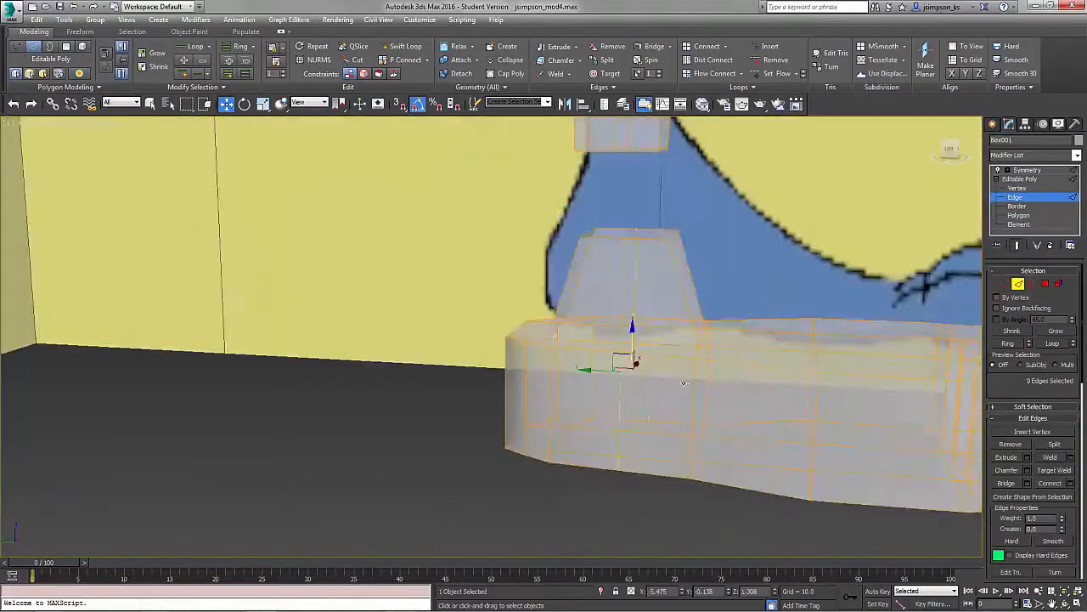
Move the foot element up to the leg and bridge the open borders of the leg and ankle
{"action": "left_click", "coordinate": [1059, 284]}
{"action": "left_click", "coordinate": [714, 357]}
{"action": "left_click", "coordinate": [1031, 284]}
{"action": "left_click", "coordinate": [1027, 457]}
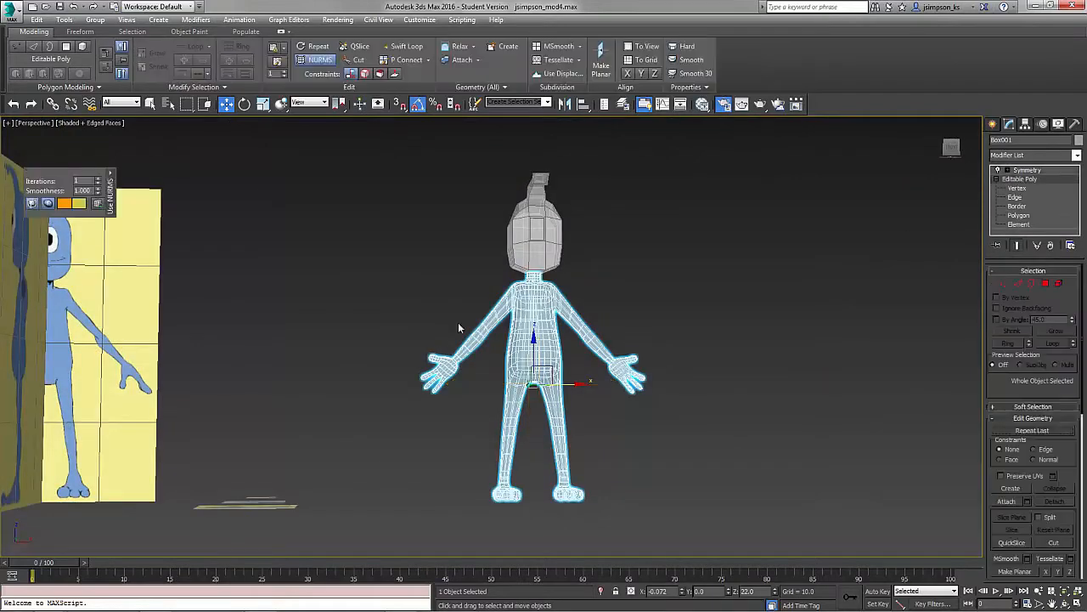
Turn off NURMS, clone the body to the side, and rename the original "body" and the copy "body 2"
{"action": "left_click", "coordinate": [317, 59]}
{"action": "left_click_drag", "start_coordinate": [571, 385], "coordinate": [935, 385], "text": "shift"}
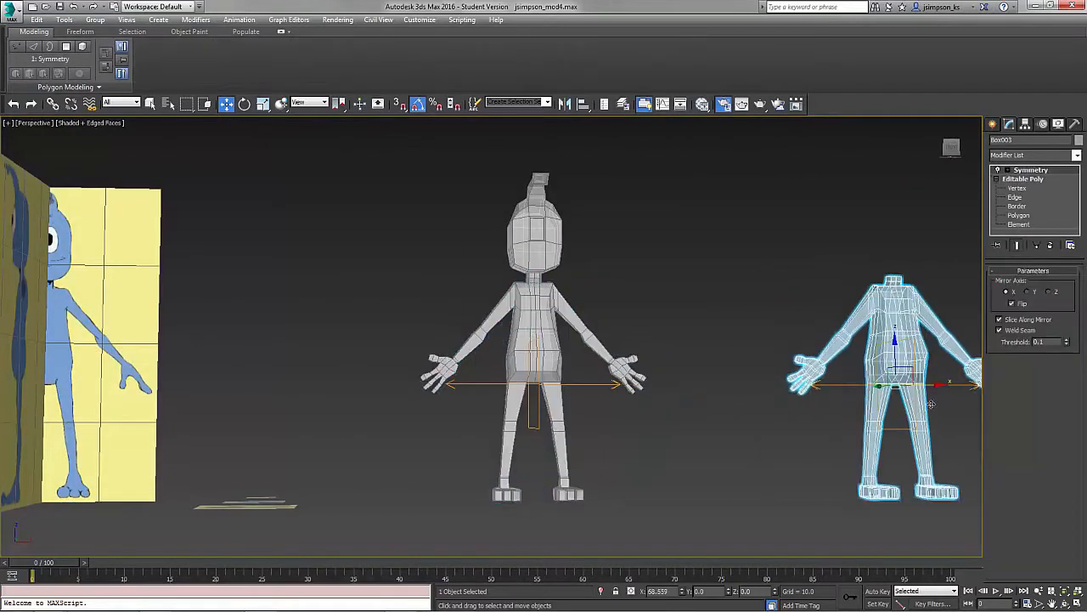
{"action": "left_click", "coordinate": [549, 363]}
{"action": "middle_click_drag", "start_coordinate": [552, 361], "coordinate": [595, 374], "text": "alt"}
{"action": "left_click", "coordinate": [595, 374]}
{"action": "left_click", "coordinate": [953, 387]}
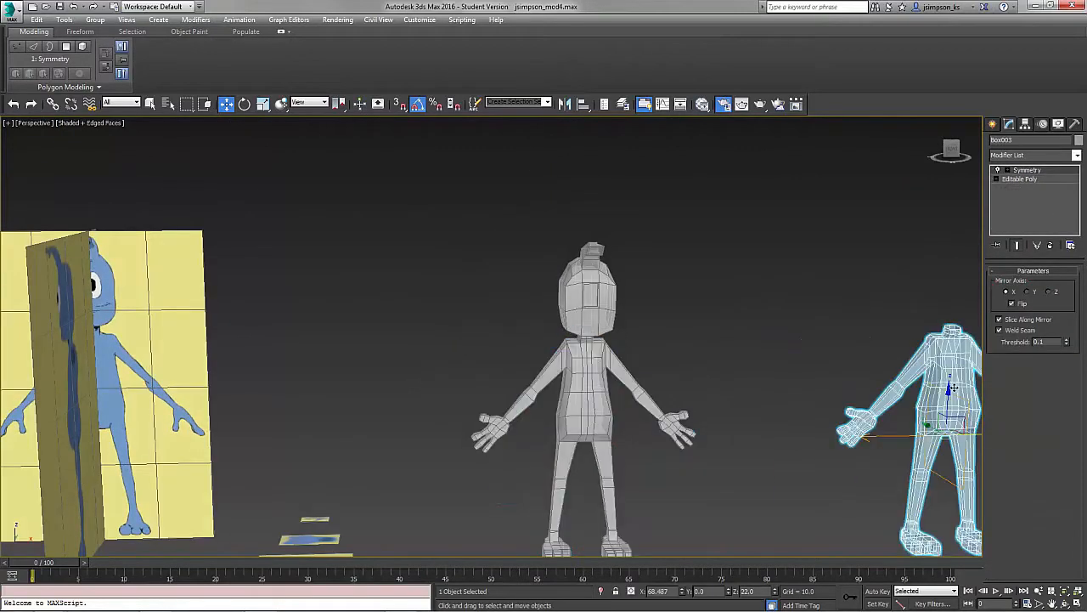
{"action": "scroll", "coordinate": [584, 397], "scroll_direction": "up", "scroll_amount": 4}
{"action": "middle_click_drag", "start_coordinate": [584, 398], "coordinate": [612, 395], "text": "alt"}
Move the head straight up to clear the space above the neck
{"action": "left_click", "coordinate": [594, 253]}
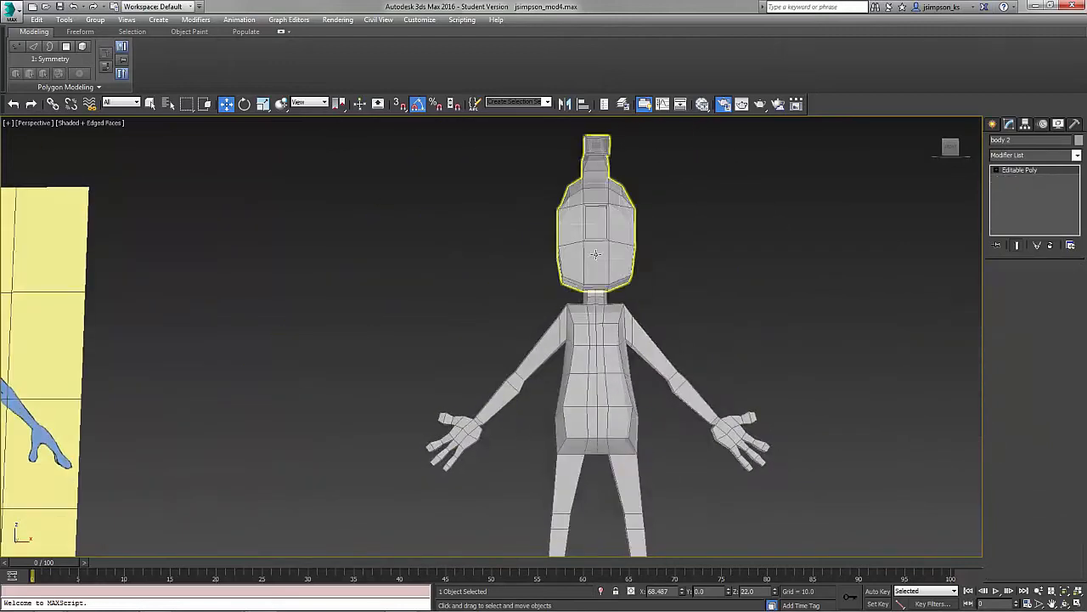
{"action": "left_click_drag", "start_coordinate": [595, 253], "coordinate": [595, 144]}
{"action": "middle_click_drag", "start_coordinate": [588, 255], "coordinate": [586, 365]}
{"action": "scroll", "coordinate": [595, 417], "scroll_direction": "up", "scroll_amount": 10}
Show only the body's base half and select the vertices along its centre line to check their alignment
{"action": "left_click", "coordinate": [596, 382]}
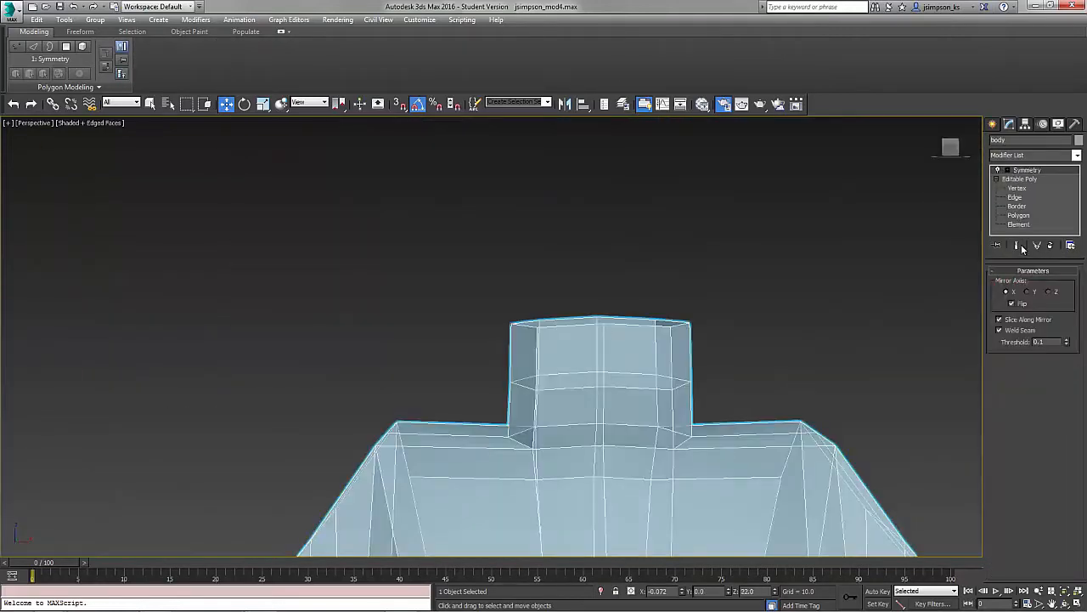
{"action": "left_click", "coordinate": [1020, 179]}
{"action": "middle_click_drag", "start_coordinate": [909, 332], "coordinate": [958, 348], "text": "alt"}
{"action": "key", "text": "1"}
{"action": "middle_click_drag", "start_coordinate": [629, 429], "coordinate": [675, 270]}
{"action": "left_click", "coordinate": [672, 268]}
{"action": "scroll", "coordinate": [689, 340], "scroll_direction": "down", "scroll_amount": 5}
{"action": "middle_click_drag", "start_coordinate": [689, 341], "coordinate": [724, 319]}
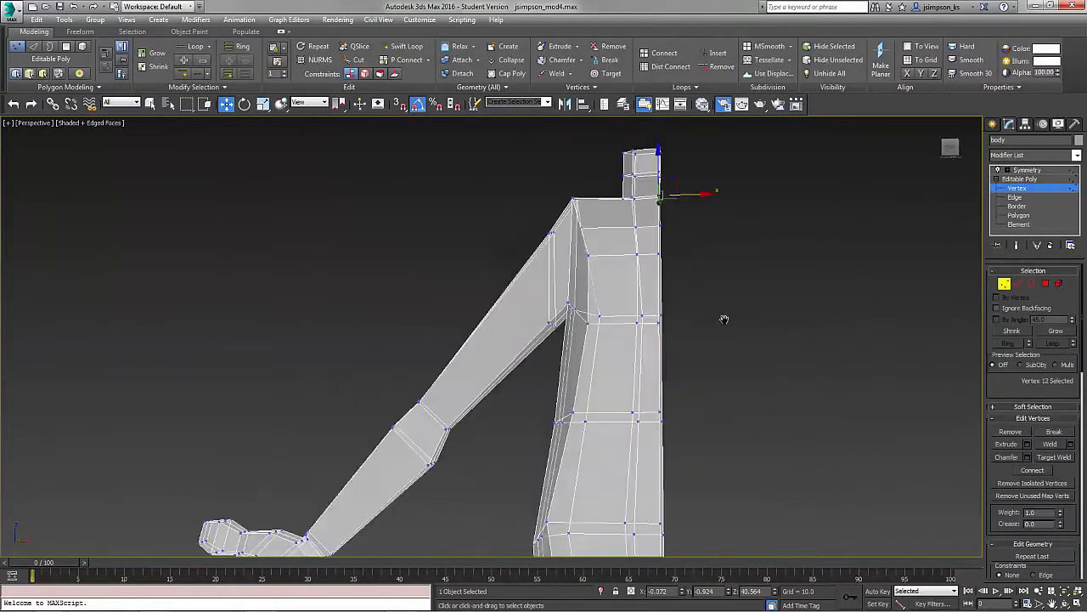
{"action": "left_click", "coordinate": [661, 422]}
{"action": "middle_click_drag", "start_coordinate": [710, 509], "coordinate": [624, 467]}
{"action": "scroll", "coordinate": [762, 309], "scroll_direction": "down", "scroll_amount": 4}
{"action": "scroll", "coordinate": [624, 468], "scroll_direction": "down", "scroll_amount": 2}
{"action": "scroll", "coordinate": [625, 467], "scroll_direction": "up", "scroll_amount": 1}
{"action": "left_click_drag", "start_coordinate": [601, 314], "coordinate": [610, 502]}
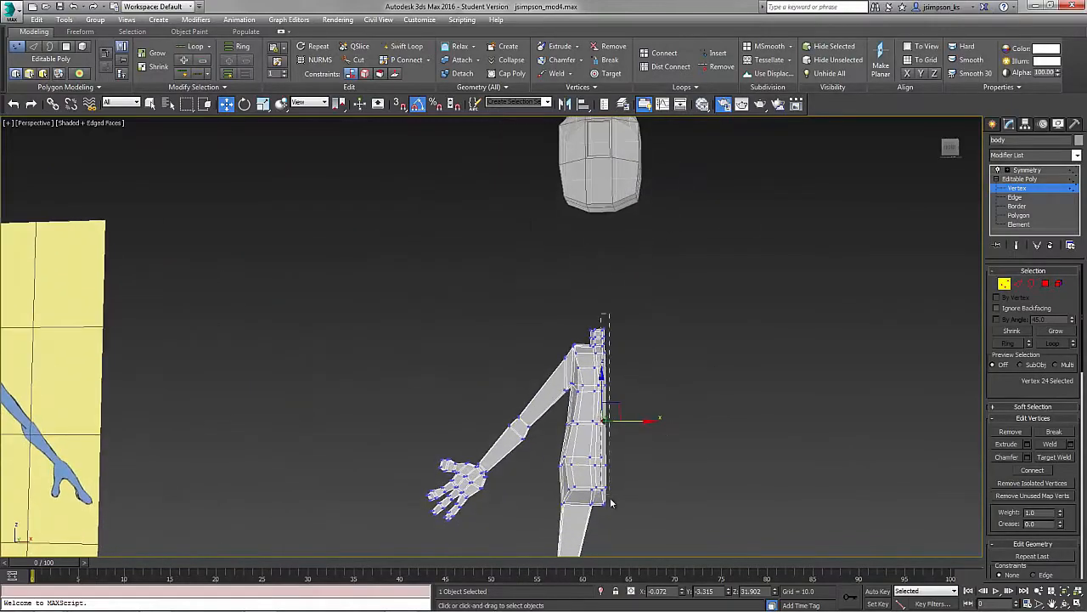
Delete the polygons capping the top of the neck on the body's base half
{"action": "left_click", "coordinate": [1009, 285]}
{"action": "middle_click_drag", "start_coordinate": [815, 340], "coordinate": [629, 400], "text": "alt"}
{"action": "scroll", "coordinate": [655, 399], "scroll_direction": "up", "scroll_amount": 5}
{"action": "left_click", "coordinate": [1047, 285]}
{"action": "left_click", "coordinate": [932, 410]}
{"action": "left_click", "coordinate": [1046, 284]}
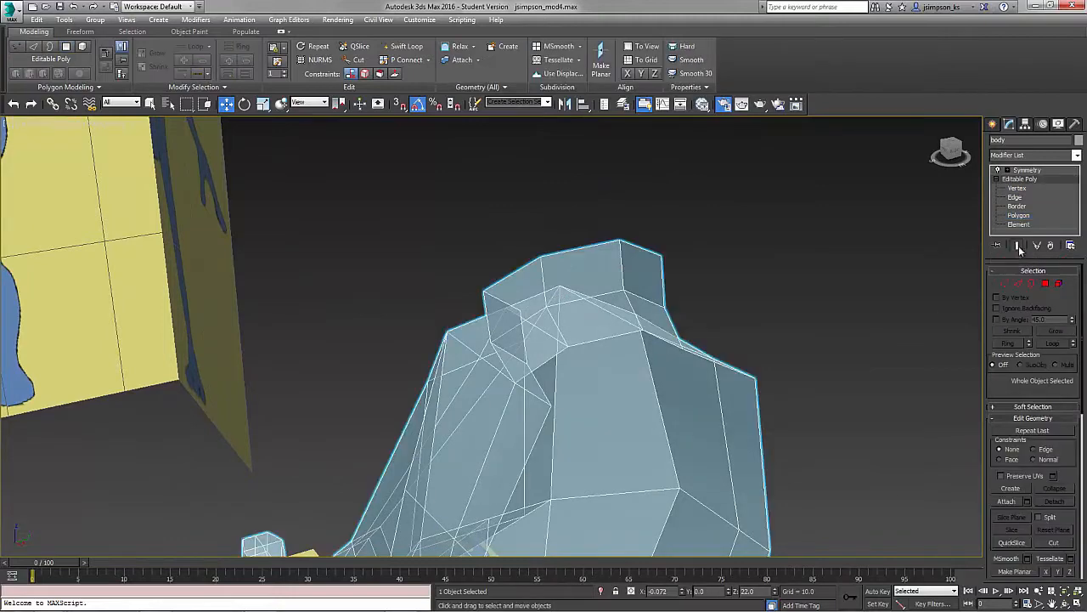
Show the Symmetry result again and collapse the body's modifier stack into a single Editable Poly, holding the scene
{"action": "left_click", "coordinate": [1018, 247]}
{"action": "middle_click_drag", "start_coordinate": [764, 374], "coordinate": [727, 378], "text": "alt"}
{"action": "scroll", "coordinate": [710, 394], "scroll_direction": "down", "scroll_amount": 7}
{"action": "left_click", "coordinate": [1008, 502]}
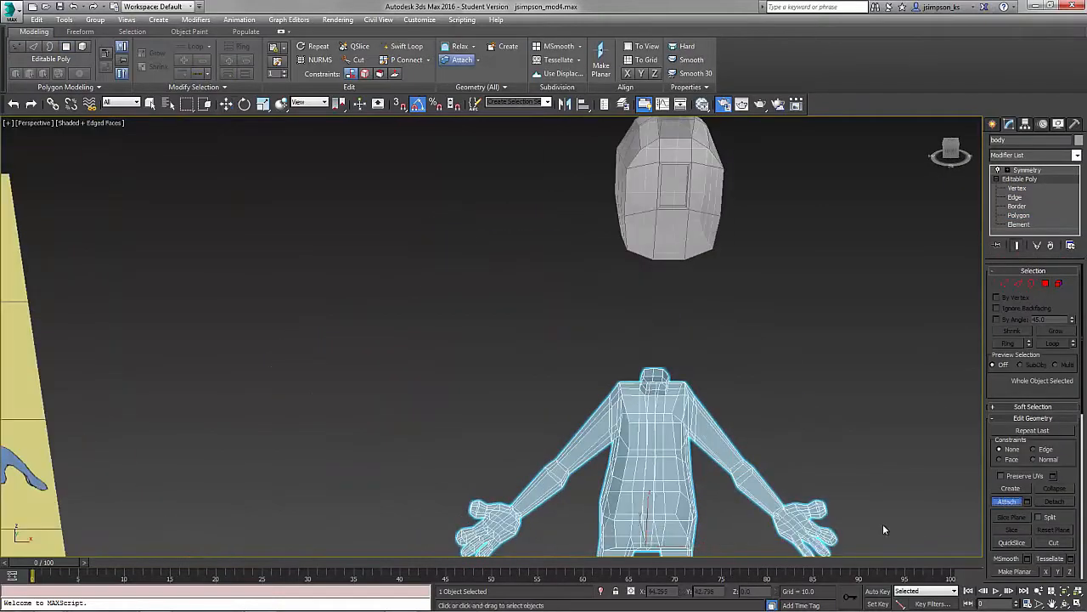
{"action": "left_click", "coordinate": [1023, 172]}
{"action": "right_click", "coordinate": [1029, 173]}
{"action": "left_click", "coordinate": [994, 295]}
{"action": "left_click", "coordinate": [559, 346]}
Attach the head model to the collapsed body
{"action": "scroll", "coordinate": [667, 385], "scroll_direction": "up", "scroll_amount": 5}
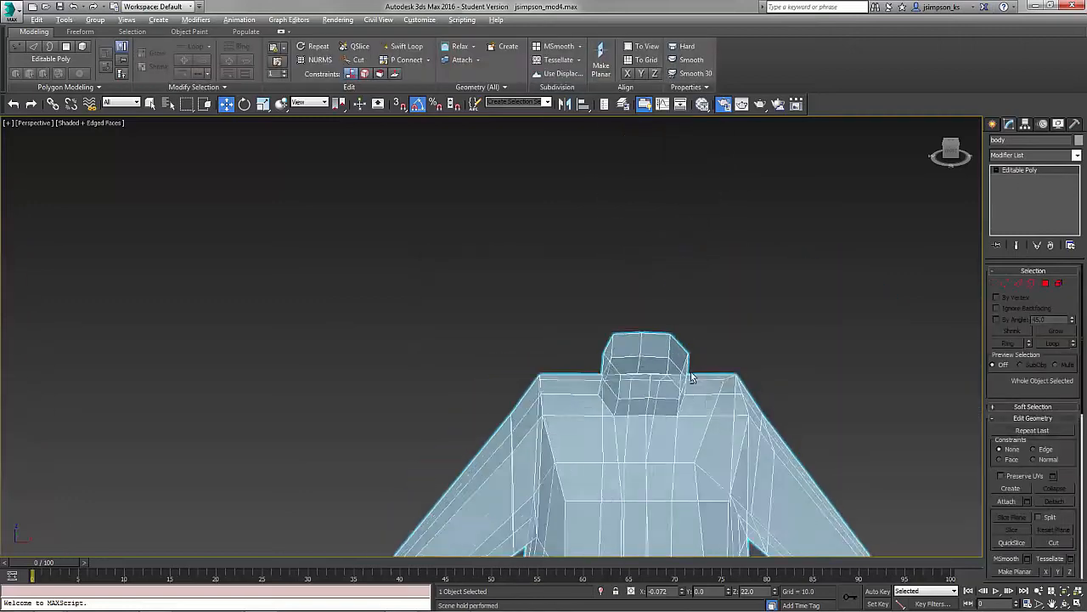
{"action": "scroll", "coordinate": [723, 313], "scroll_direction": "down", "scroll_amount": 6}
{"action": "middle_click_drag", "start_coordinate": [693, 378], "coordinate": [701, 336], "text": "alt"}
{"action": "left_click", "coordinate": [1007, 501]}
Select the head as an element and lower it towards the neck, leaving a small gap
{"action": "left_click", "coordinate": [1059, 284]}
{"action": "left_click", "coordinate": [654, 146]}
{"action": "middle_click_drag", "start_coordinate": [722, 255], "coordinate": [790, 425], "text": "alt"}
{"action": "left_click_drag", "start_coordinate": [661, 140], "coordinate": [660, 223]}
{"action": "middle_click_drag", "start_coordinate": [643, 344], "coordinate": [660, 435], "text": "alt"}
{"action": "scroll", "coordinate": [660, 434], "scroll_direction": "up", "scroll_amount": 5}
Delete the polygons under the head above the neck and select the edges of the resulting opening
{"action": "left_click", "coordinate": [1048, 284]}
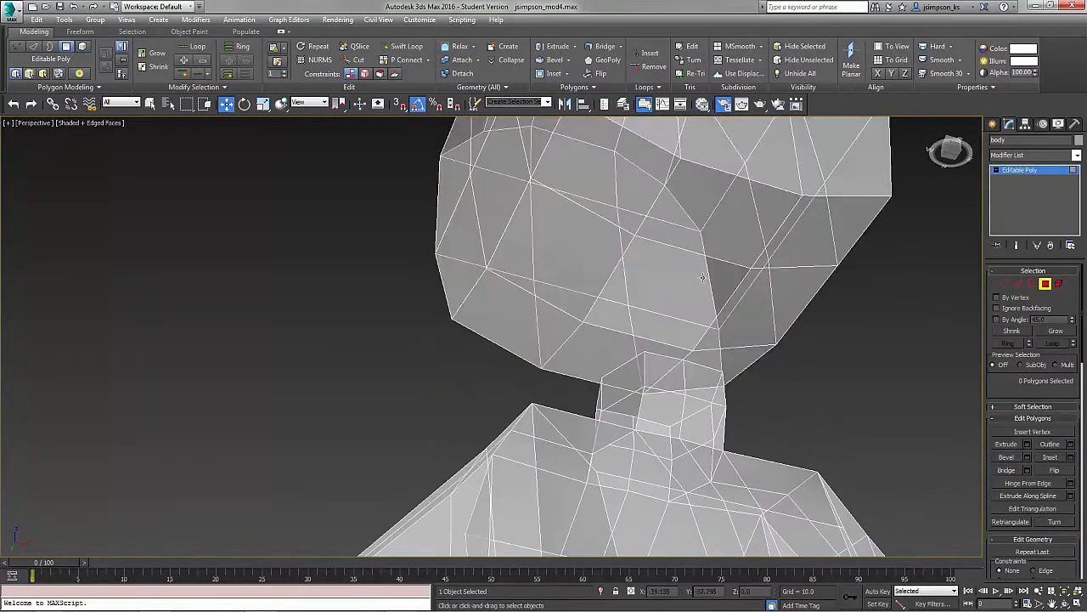
{"action": "left_click", "coordinate": [1019, 285]}
{"action": "middle_click_drag", "start_coordinate": [607, 286], "coordinate": [650, 342], "text": "alt"}
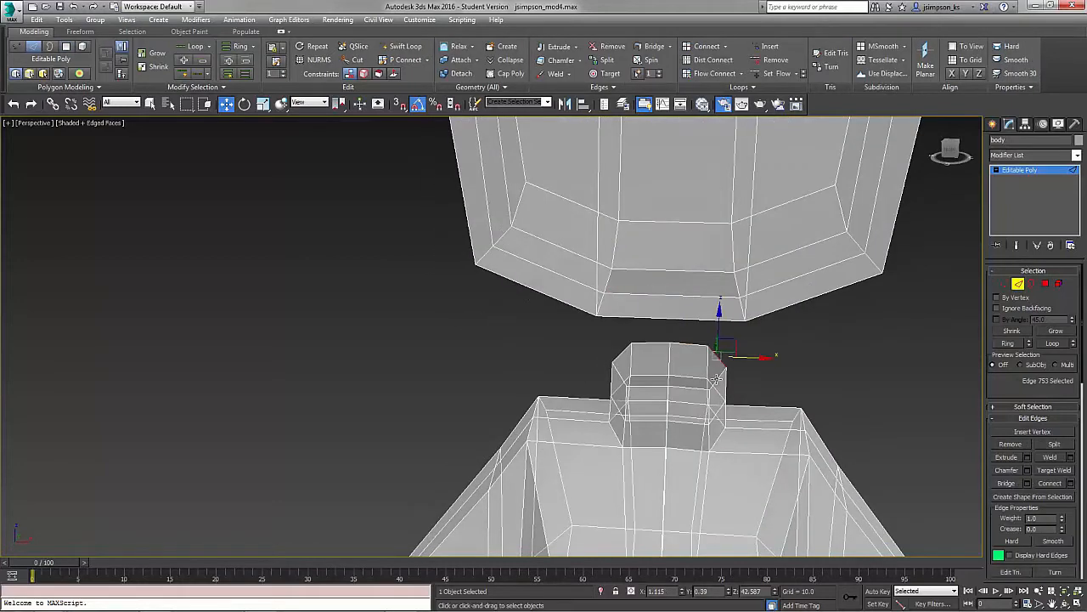
{"action": "left_click", "coordinate": [624, 380]}
{"action": "middle_click_drag", "start_coordinate": [623, 380], "coordinate": [649, 347], "text": "alt"}
{"action": "key", "text": "3"}
{"action": "left_click", "coordinate": [708, 228]}
{"action": "key", "text": "2"}
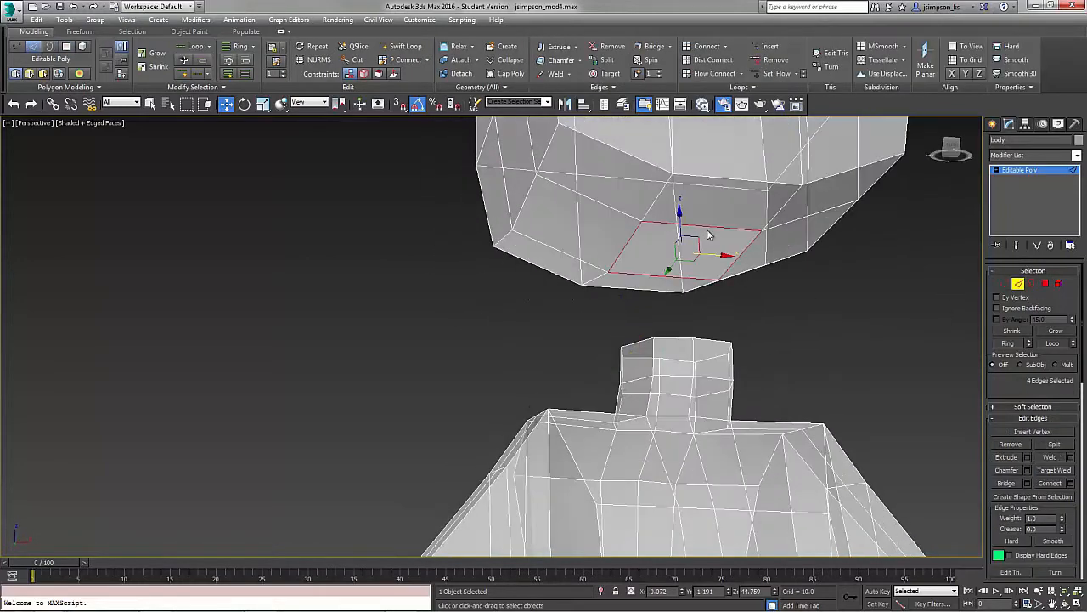
Add the surrounding head edges to the selection and connect them to put extra vertices on the head's opening
{"action": "left_click", "coordinate": [736, 264], "text": "ctrl"}
{"action": "middle_click_drag", "start_coordinate": [737, 264], "coordinate": [682, 260], "text": "alt"}
{"action": "left_click", "coordinate": [842, 165], "text": "ctrl"}
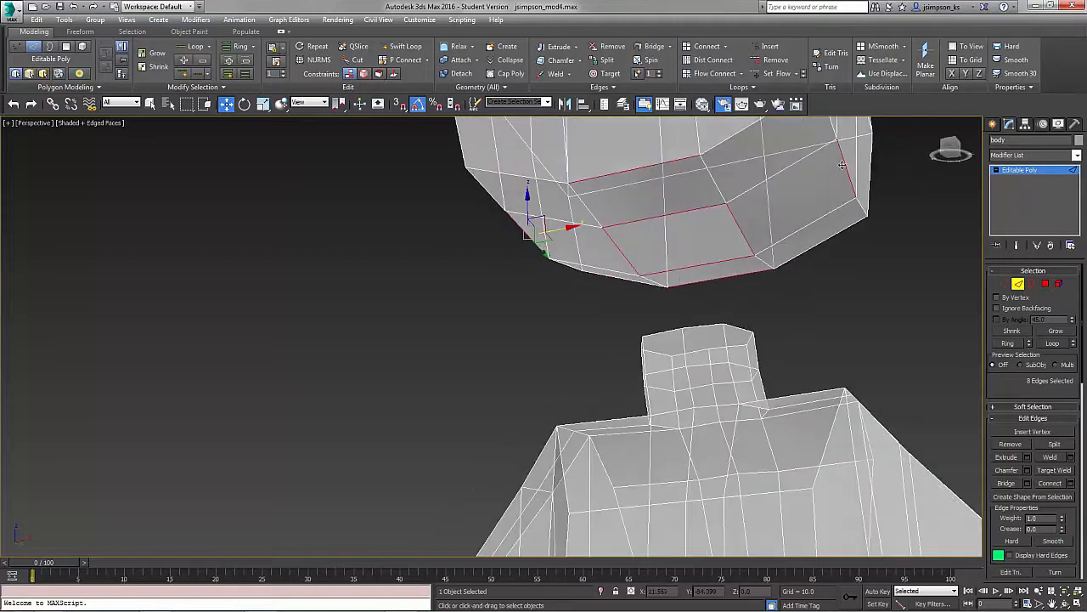
{"action": "middle_click_drag", "start_coordinate": [764, 347], "coordinate": [712, 386], "text": "alt"}
{"action": "left_click", "coordinate": [498, 392]}
{"action": "middle_click_drag", "start_coordinate": [646, 365], "coordinate": [722, 340], "text": "alt"}
Lower the head element down to the top of the neck
{"action": "left_click", "coordinate": [1059, 284]}
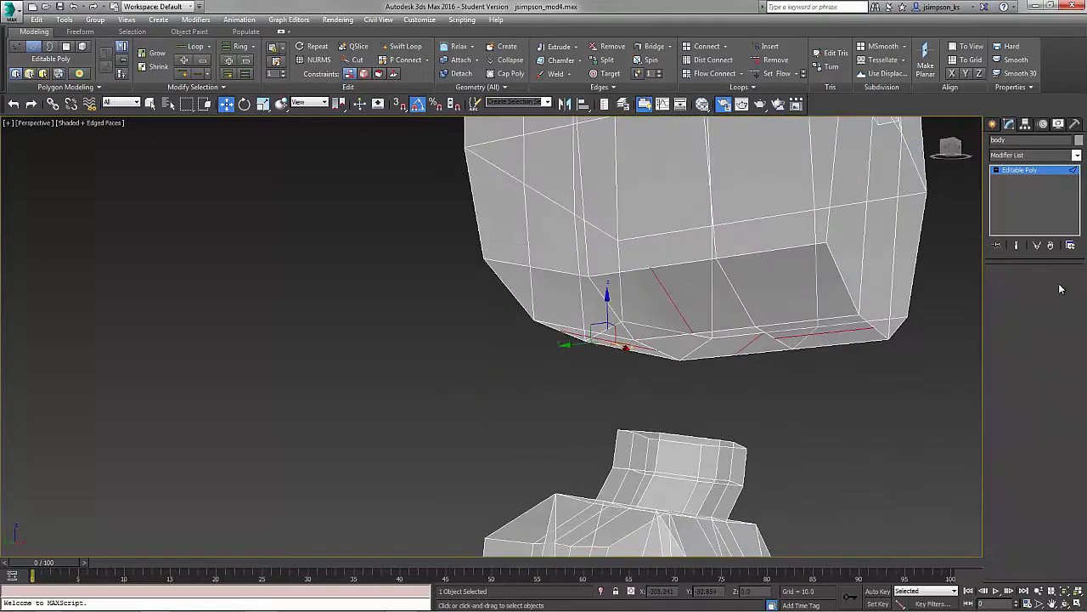
{"action": "left_click", "coordinate": [747, 255]}
{"action": "middle_click_drag", "start_coordinate": [748, 255], "coordinate": [697, 264], "text": "alt"}
{"action": "scroll", "coordinate": [697, 263], "scroll_direction": "down", "scroll_amount": 3}
{"action": "left_click_drag", "start_coordinate": [726, 166], "coordinate": [726, 195]}
{"action": "middle_click_drag", "start_coordinate": [726, 195], "coordinate": [588, 290], "text": "alt"}
{"action": "scroll", "coordinate": [679, 366], "scroll_direction": "up", "scroll_amount": 5}
Bridge the open borders of the head and the neck and finish border editing
{"action": "left_click", "coordinate": [1032, 283]}
{"action": "middle_click_drag", "start_coordinate": [708, 270], "coordinate": [722, 313], "text": "alt"}
{"action": "left_click", "coordinate": [723, 322], "text": "ctrl"}
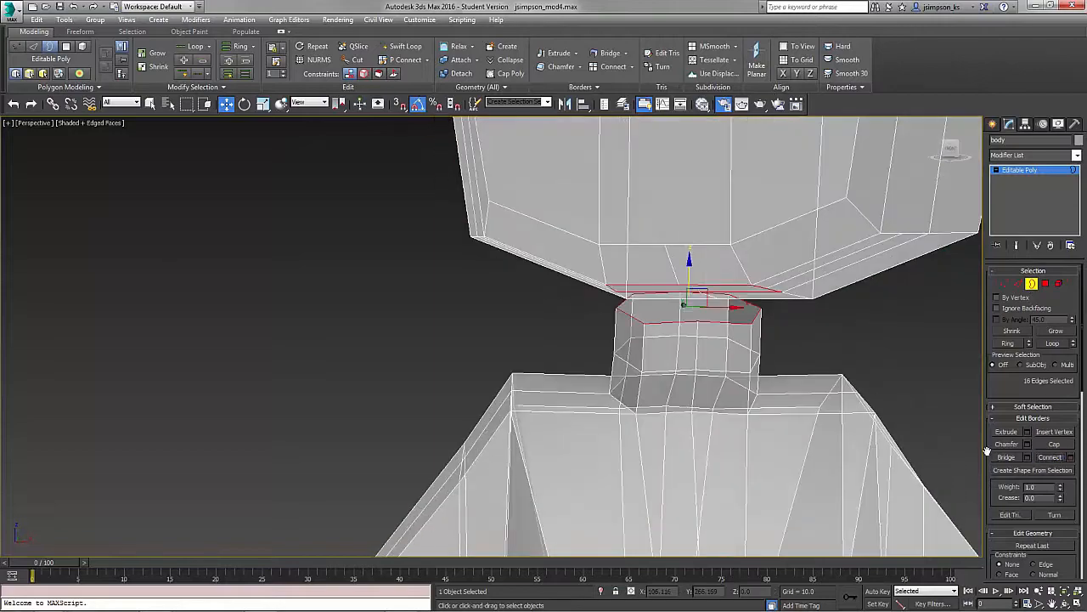
{"action": "left_click", "coordinate": [1027, 457]}
{"action": "middle_click_drag", "start_coordinate": [671, 374], "coordinate": [707, 281], "text": "alt"}
{"action": "left_click", "coordinate": [500, 408]}
{"action": "left_click", "coordinate": [1031, 283]}
Preview the whole alien with NURMS smoothing at 2 iterations and turn off Edged Faces in the viewport
{"action": "scroll", "coordinate": [705, 391], "scroll_direction": "down", "scroll_amount": 8}
{"action": "scroll", "coordinate": [713, 393], "scroll_direction": "down", "scroll_amount": 1}
{"action": "left_click", "coordinate": [316, 61]}
{"action": "left_click", "coordinate": [98, 179]}
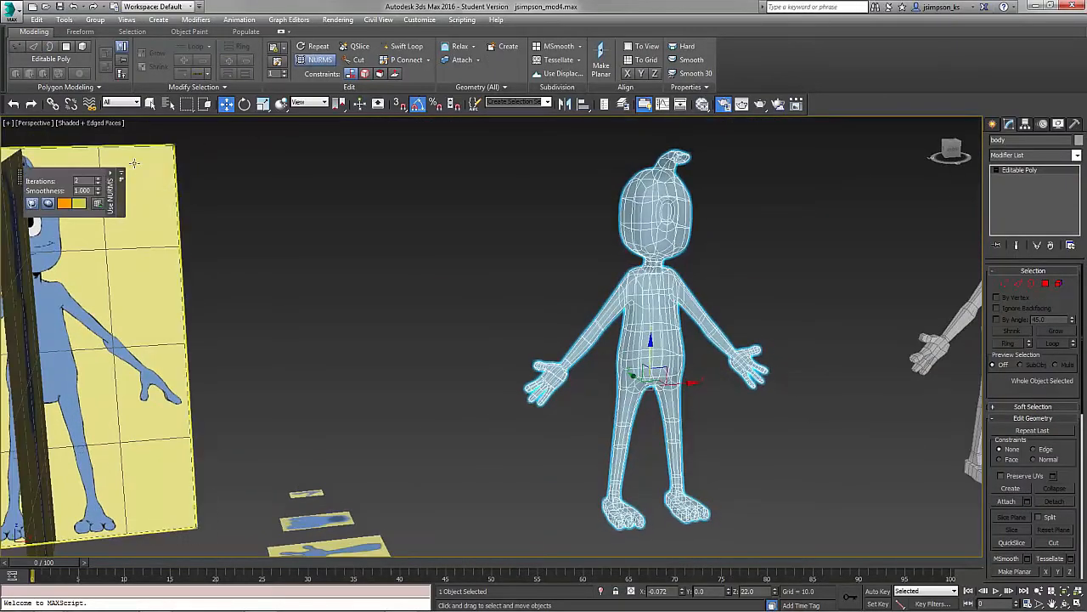
{"action": "left_click", "coordinate": [100, 123]}
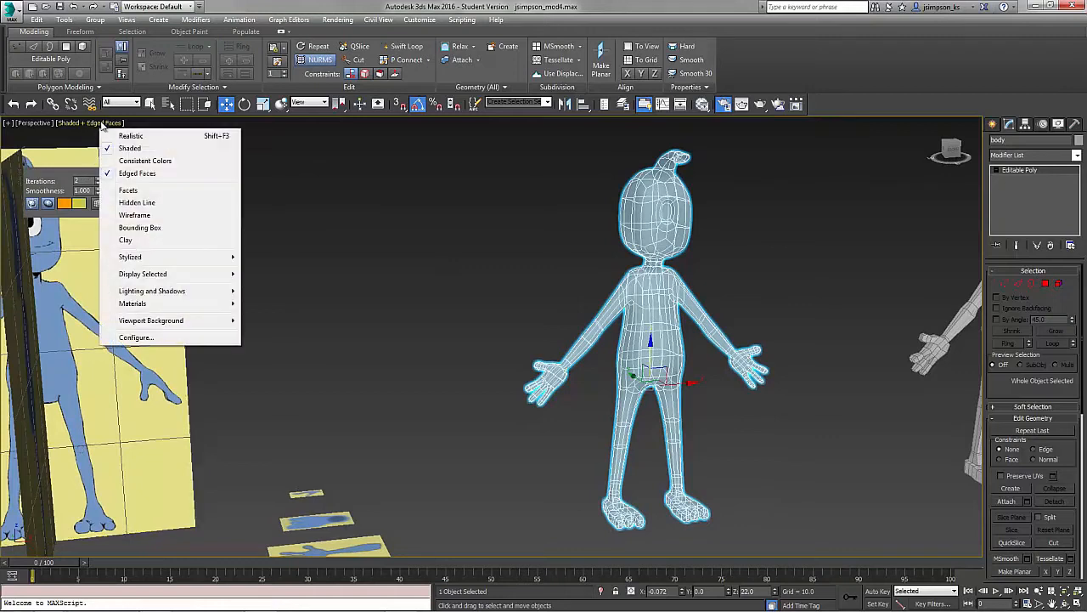
{"action": "left_click", "coordinate": [127, 173]}
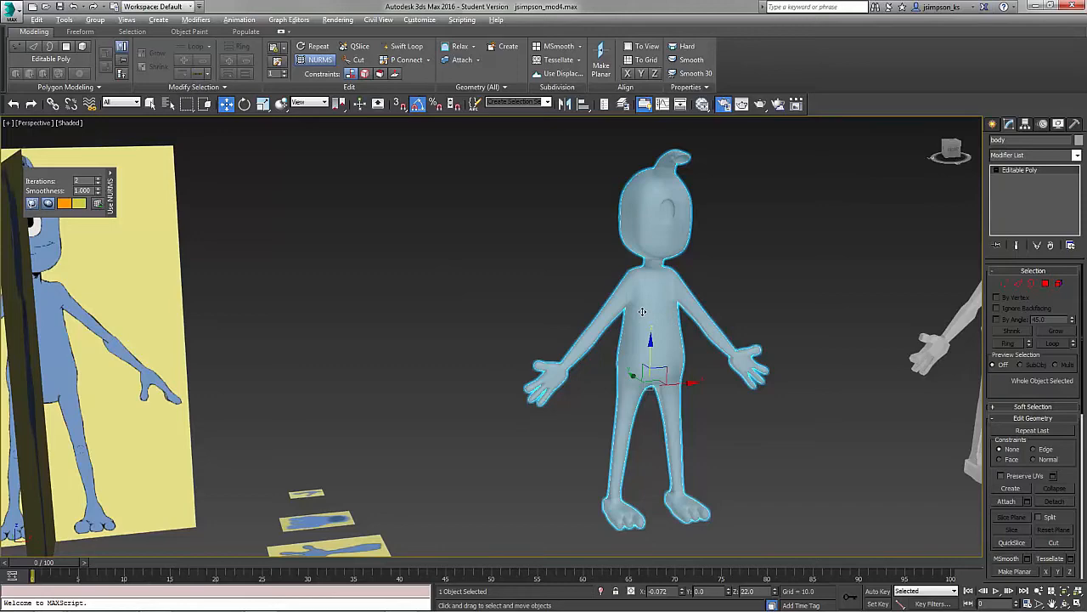
{"action": "middle_click_drag", "start_coordinate": [530, 379], "coordinate": [509, 368], "text": "alt"}
{"action": "scroll", "coordinate": [701, 367], "scroll_direction": "up", "scroll_amount": 3}
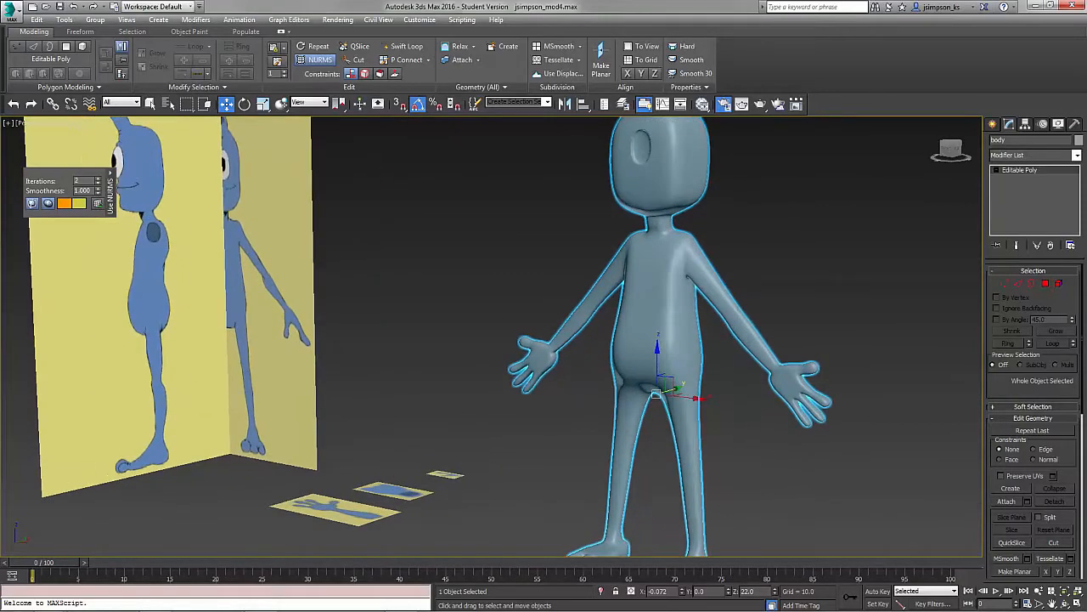
{"action": "scroll", "coordinate": [703, 368], "scroll_direction": "down", "scroll_amount": 2}
{"action": "middle_click_drag", "start_coordinate": [705, 369], "coordinate": [714, 371], "text": "alt"}
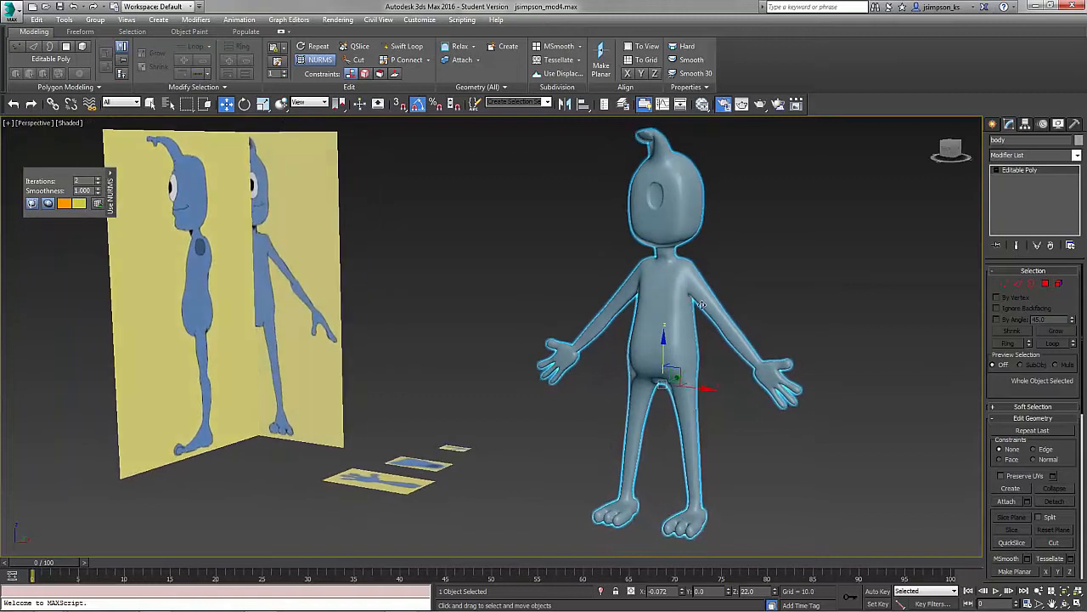